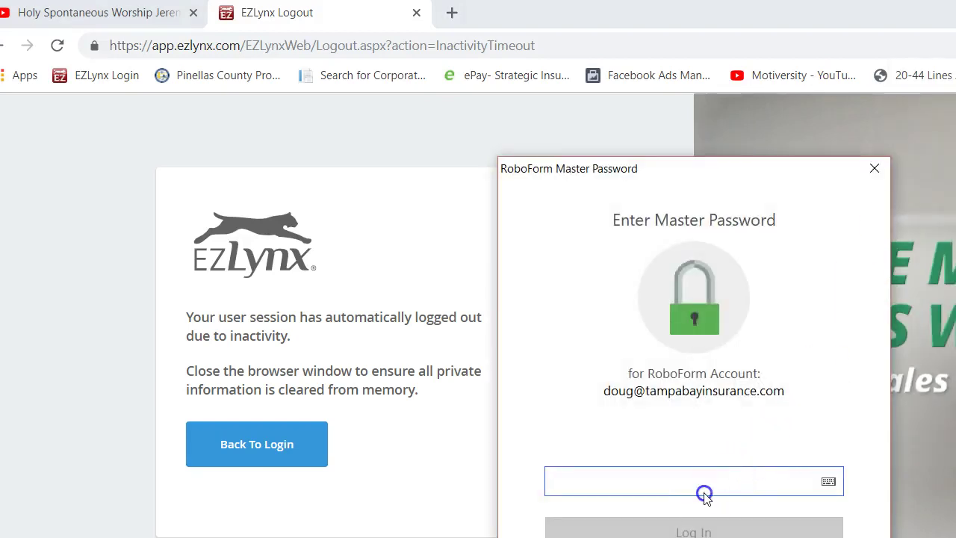
Step: Unlock RoboForm by entering the master password
{"action": "left_click", "coordinate": [707, 483]}
{"action": "type", "text": "*****"}
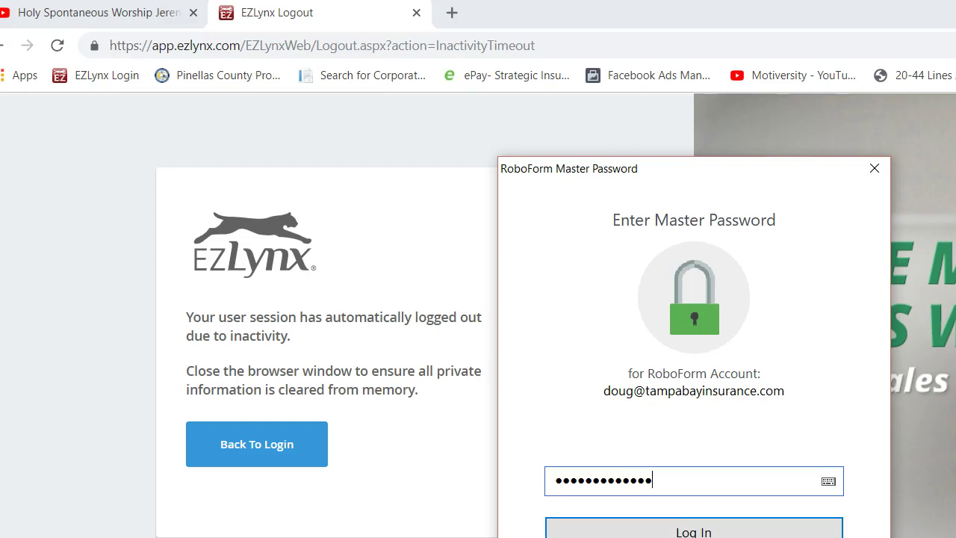
{"action": "key", "text": "Return"}
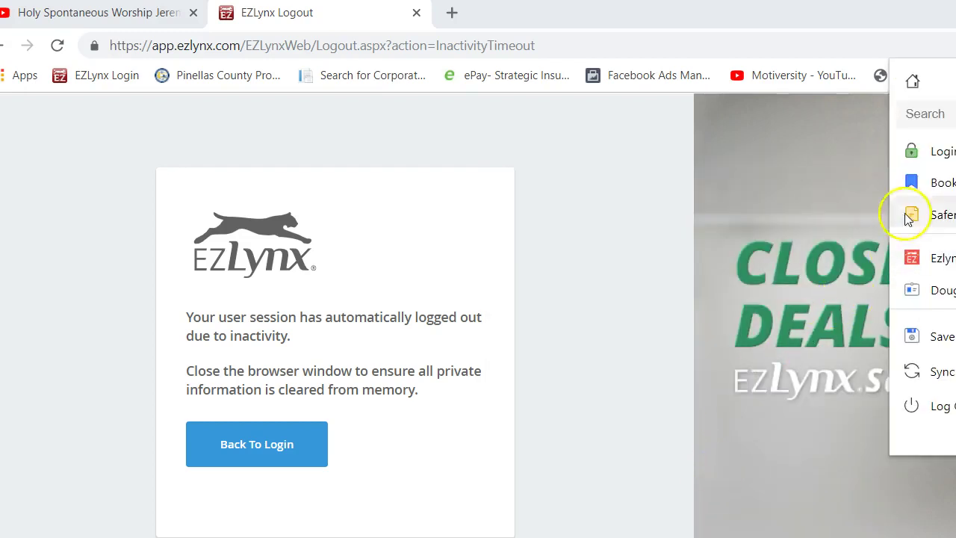
Step: Find the saved Travelers login in RoboForm's Logins list and launch it in a new tab
{"action": "left_click", "coordinate": [942, 153]}
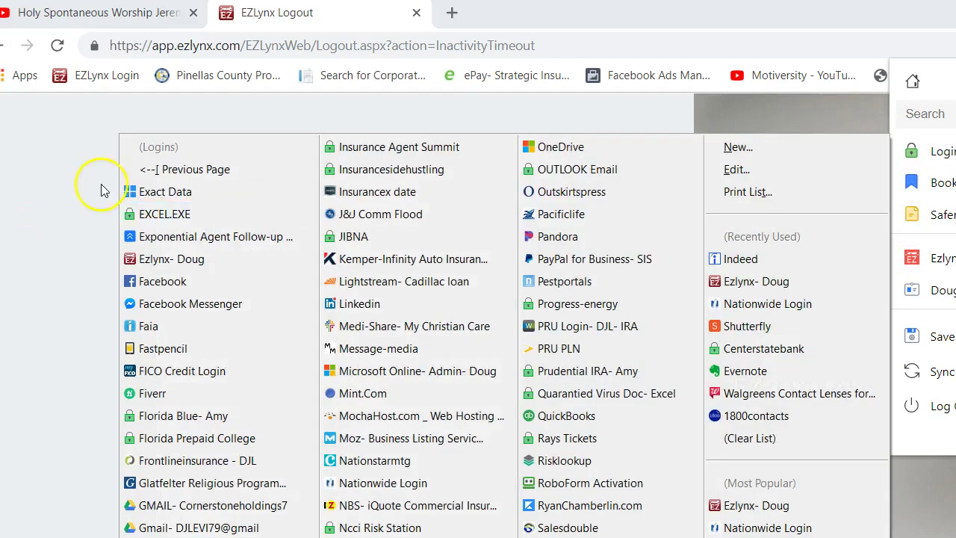
{"action": "left_click", "coordinate": [144, 168]}
{"action": "mouse_move", "coordinate": [147, 175]}
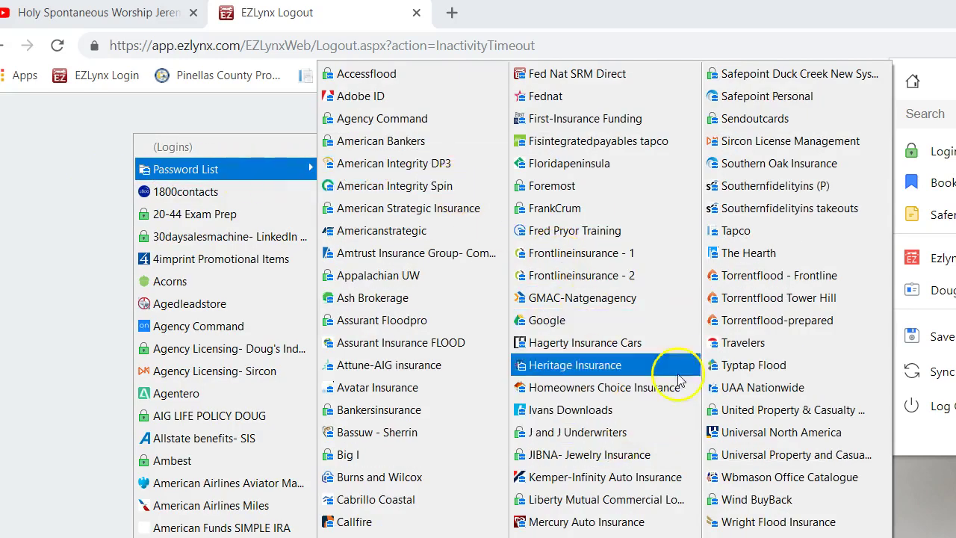
{"action": "right_click", "coordinate": [739, 348]}
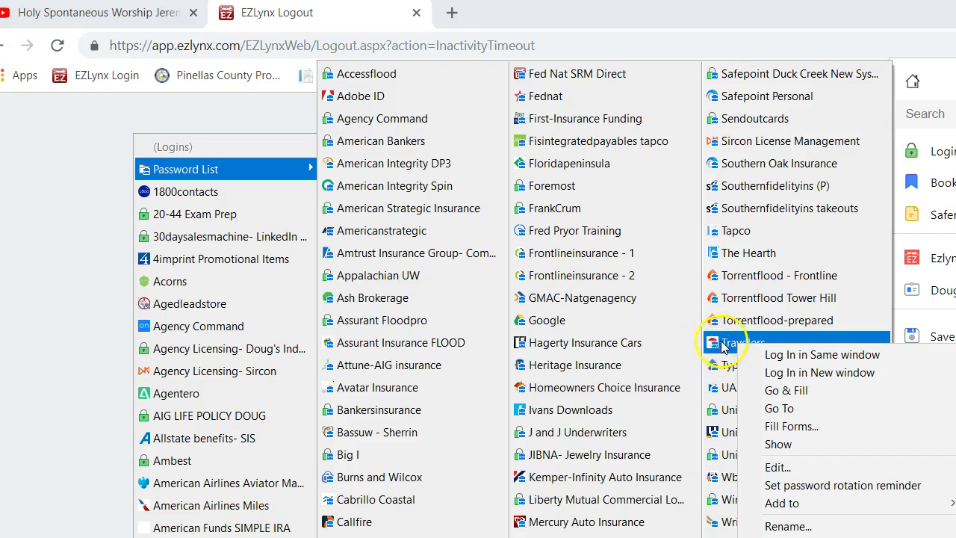
{"action": "left_click", "coordinate": [682, 367]}
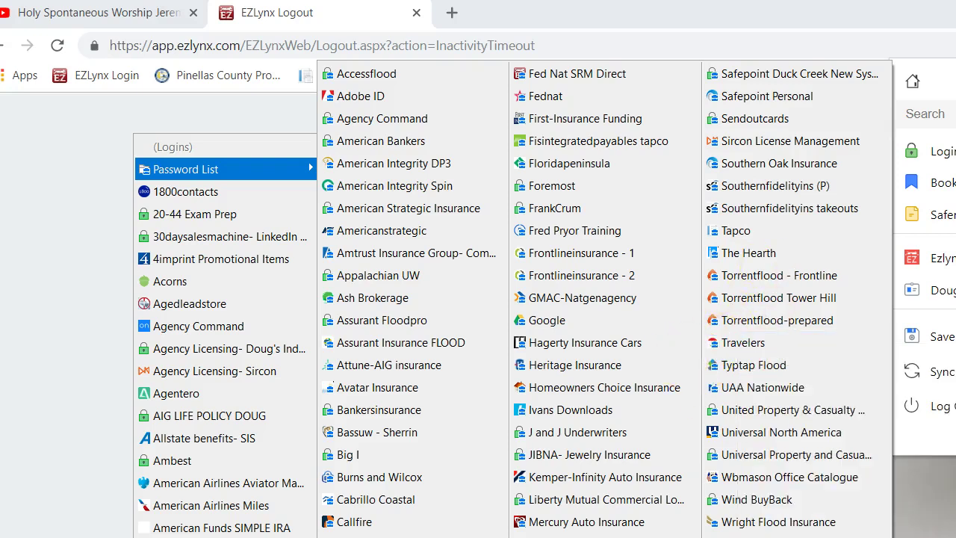
{"action": "right_click", "coordinate": [773, 345]}
{"action": "key", "text": "Escape"}
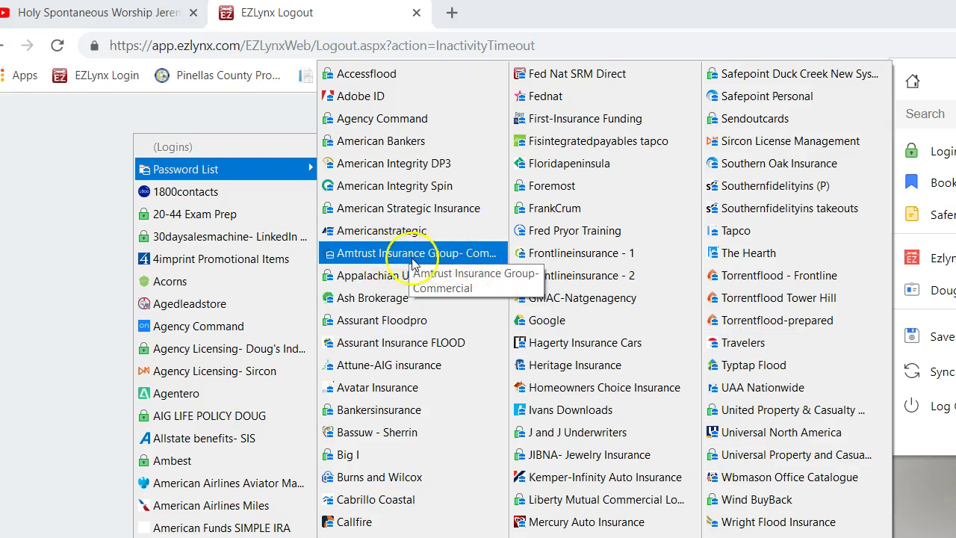
{"action": "right_click", "coordinate": [443, 255]}
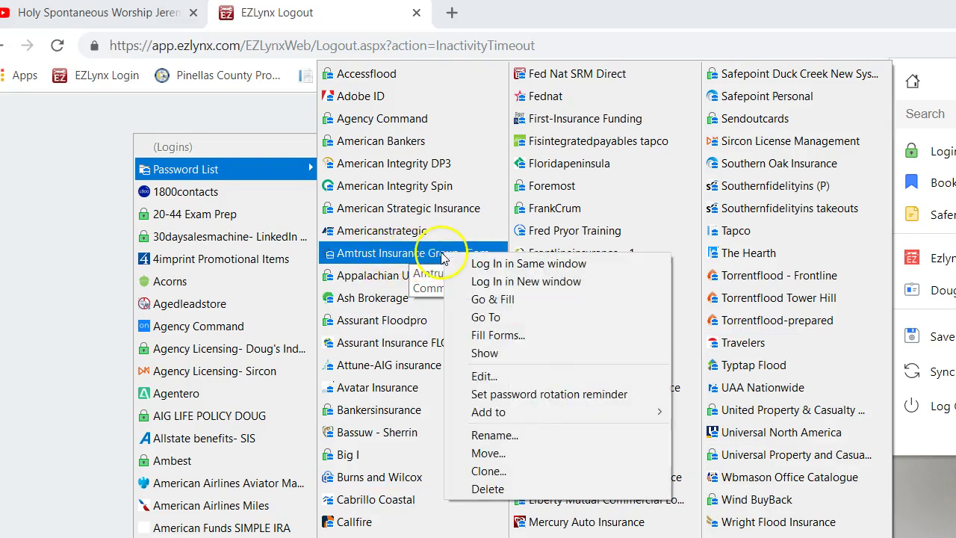
{"action": "key", "text": "Escape"}
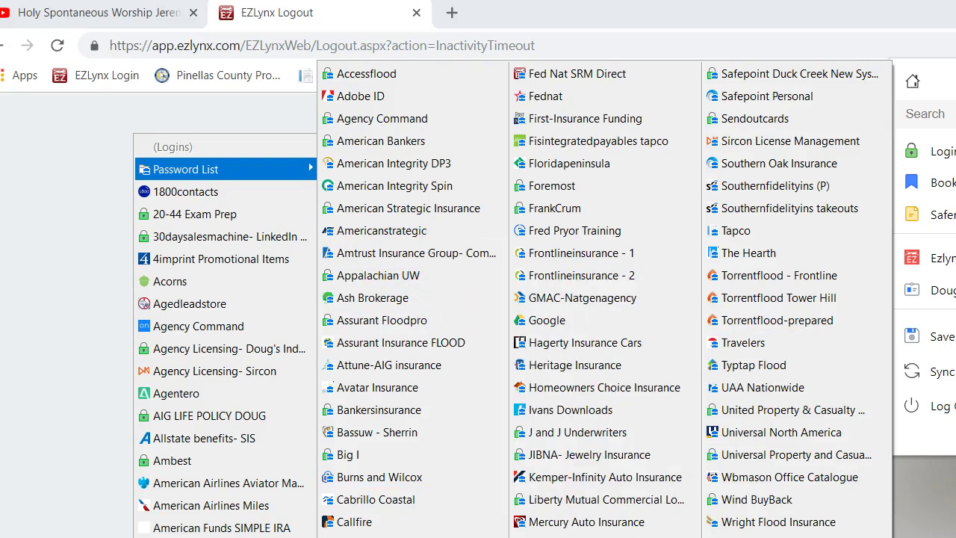
{"action": "left_click", "coordinate": [739, 344]}
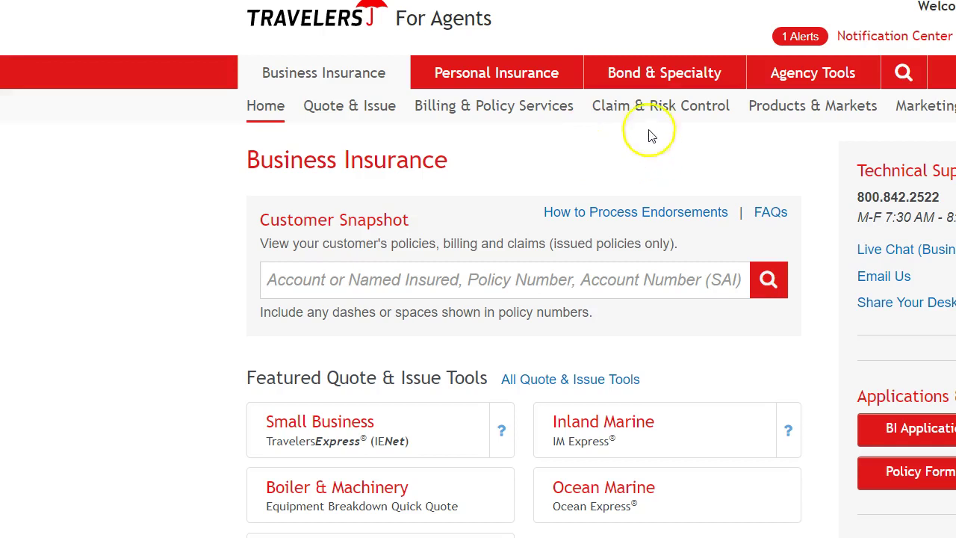
Step: Go to the Business Insurance Quote & Issue area
{"action": "left_click", "coordinate": [349, 107]}
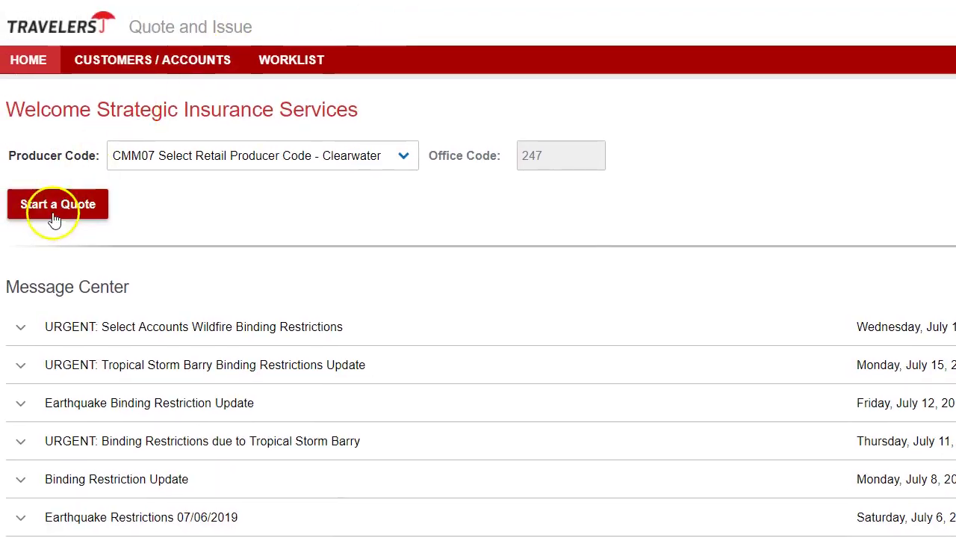
Step: Start a quote, search the practice's name with state FL, then create a new account
{"action": "left_click", "coordinate": [66, 212]}
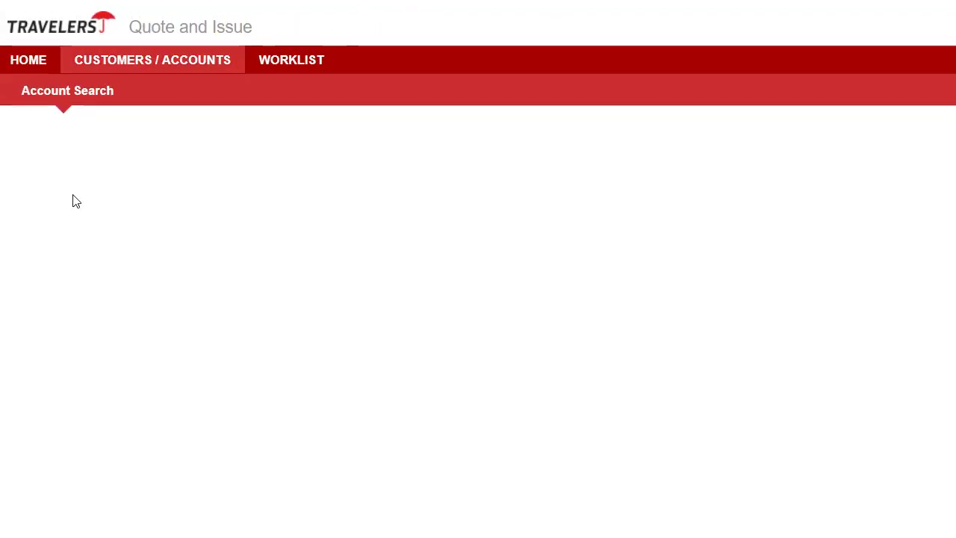
{"action": "left_click", "coordinate": [255, 231]}
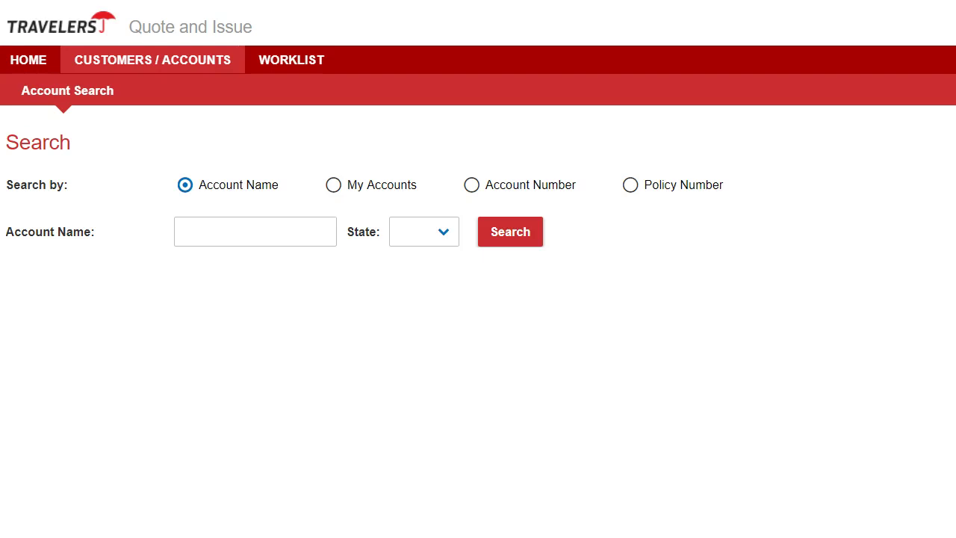
{"action": "left_click", "coordinate": [213, 237]}
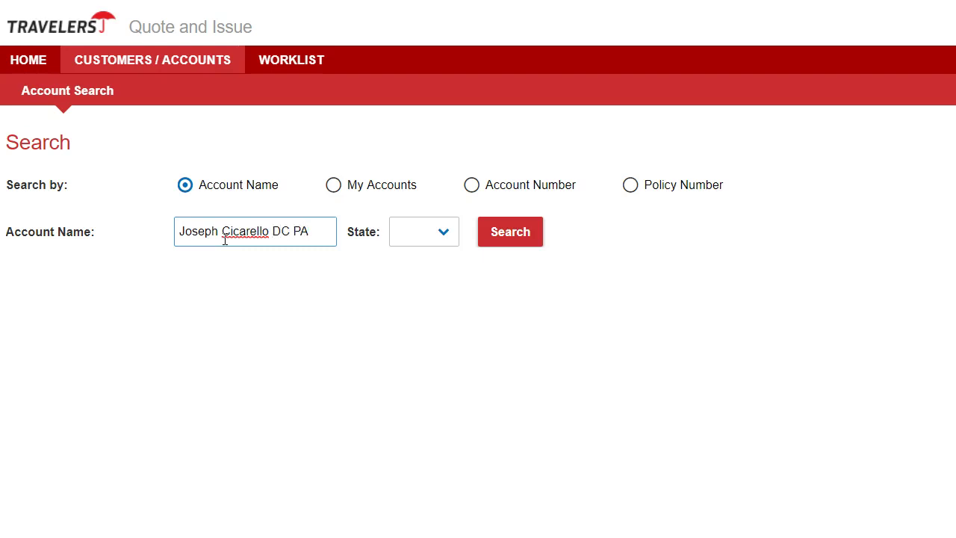
{"action": "left_click", "coordinate": [441, 236]}
{"action": "scroll", "coordinate": [425, 438], "scroll_direction": "down", "scroll_amount": 5}
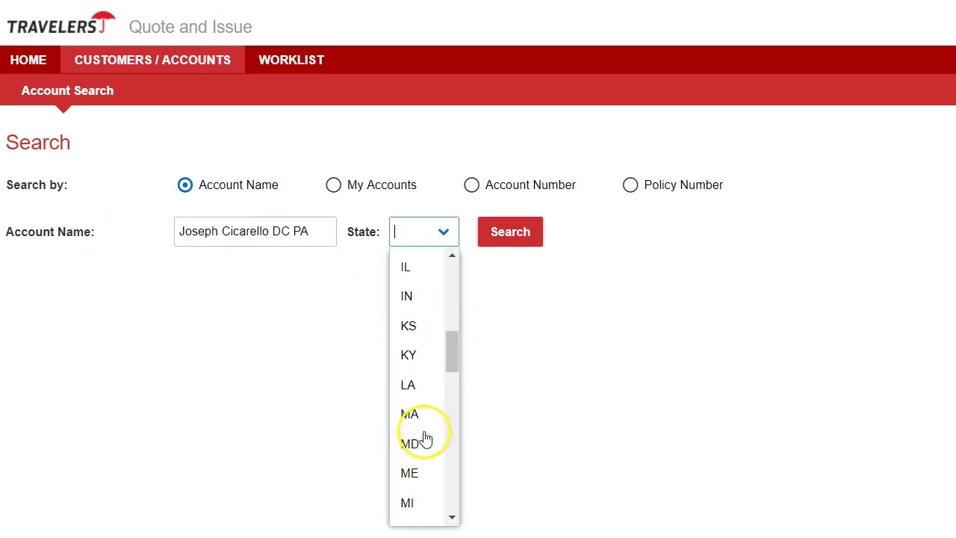
{"action": "scroll", "coordinate": [418, 329], "scroll_direction": "up", "scroll_amount": 3}
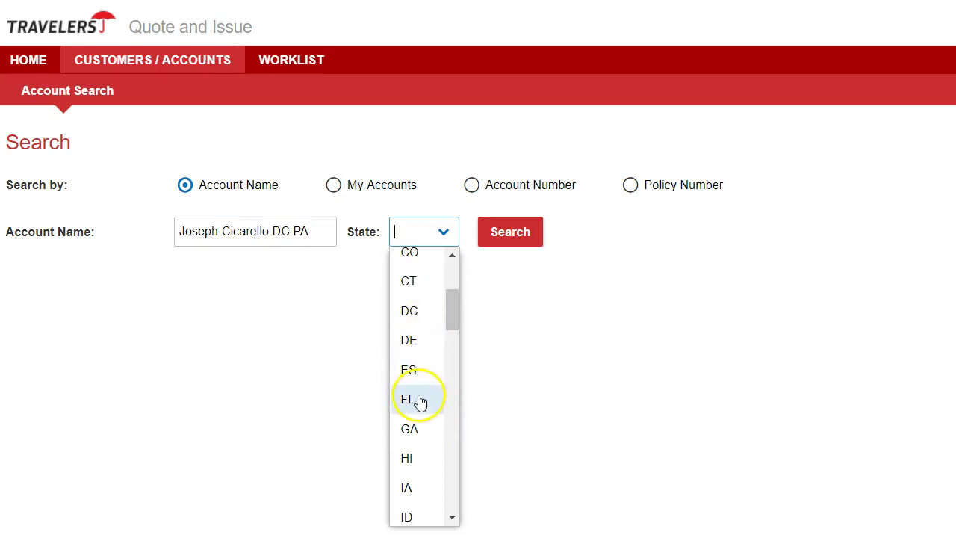
{"action": "left_click", "coordinate": [418, 401]}
{"action": "left_click", "coordinate": [491, 232]}
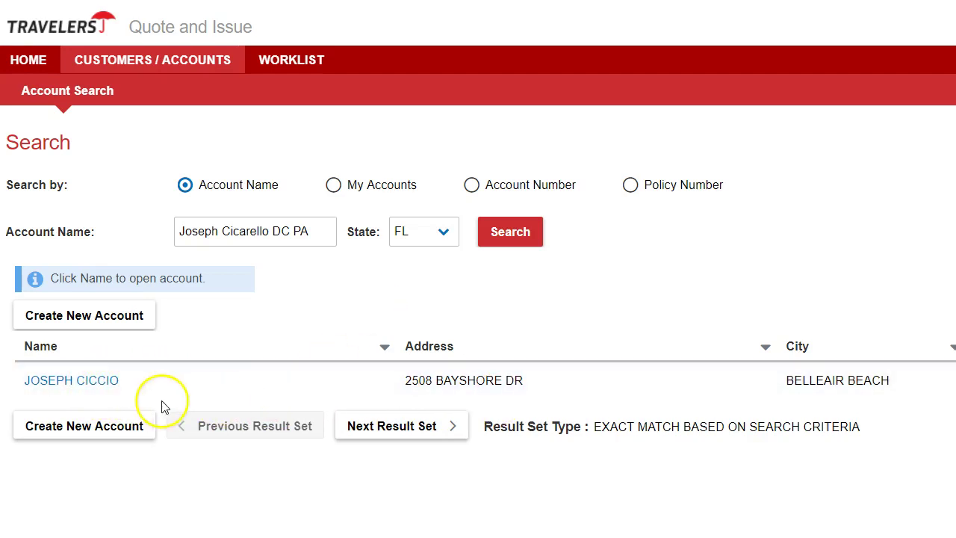
{"action": "left_click", "coordinate": [89, 435]}
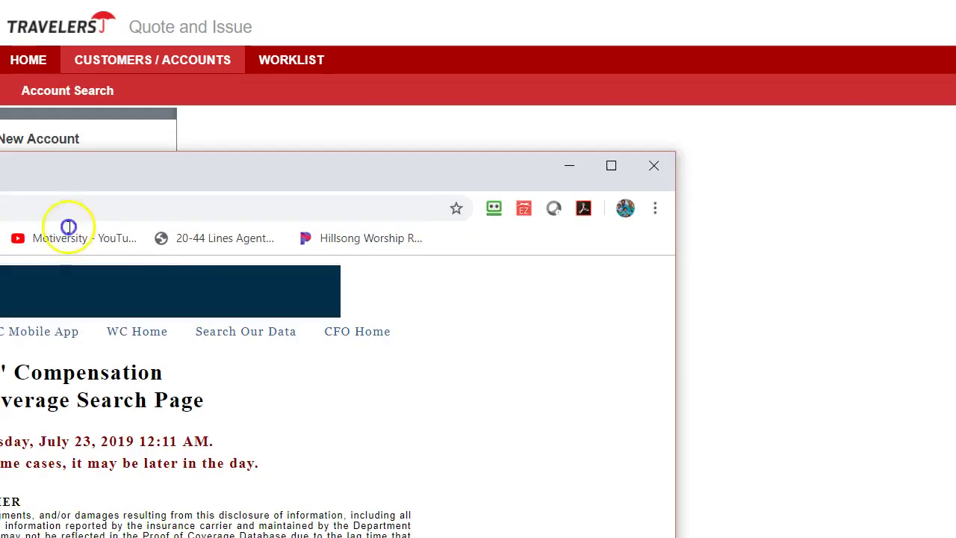
Step: Search Florida DFS proof of coverage by Federal Employer ID Number using the practice's FEIN
{"action": "left_click_drag", "start_coordinate": [570, 224], "coordinate": [421, 225]}
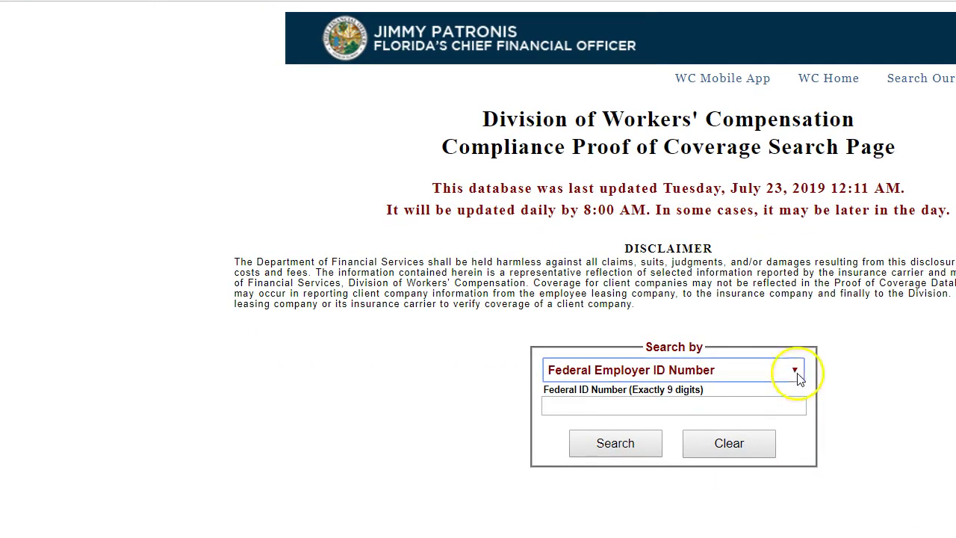
{"action": "left_click", "coordinate": [794, 370]}
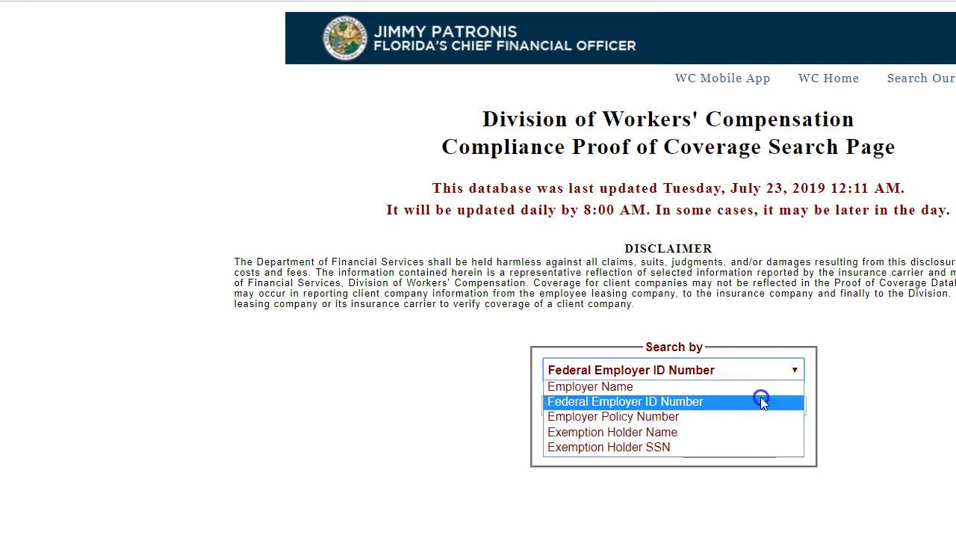
{"action": "left_click", "coordinate": [758, 401]}
{"action": "left_click", "coordinate": [712, 403]}
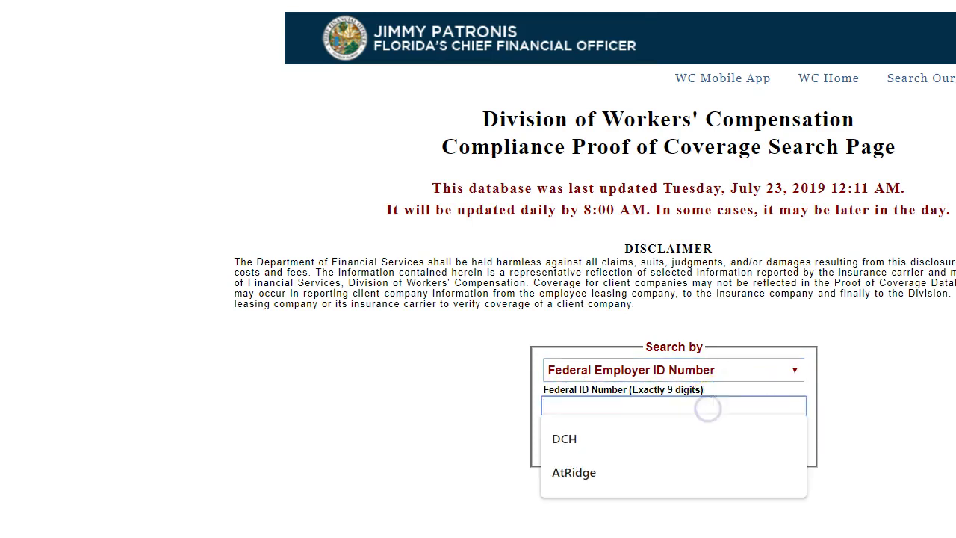
{"action": "type", "text": "591944784"}
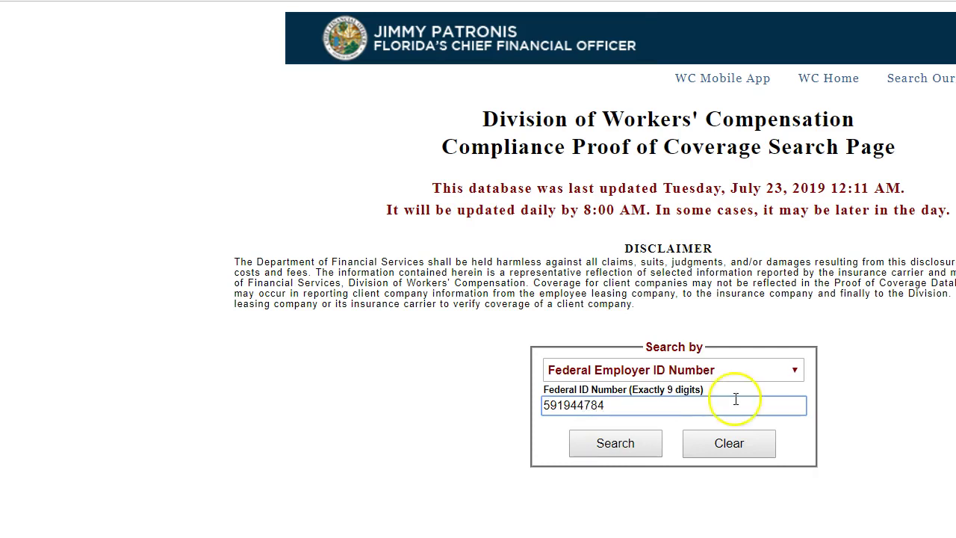
{"action": "left_click", "coordinate": [601, 444]}
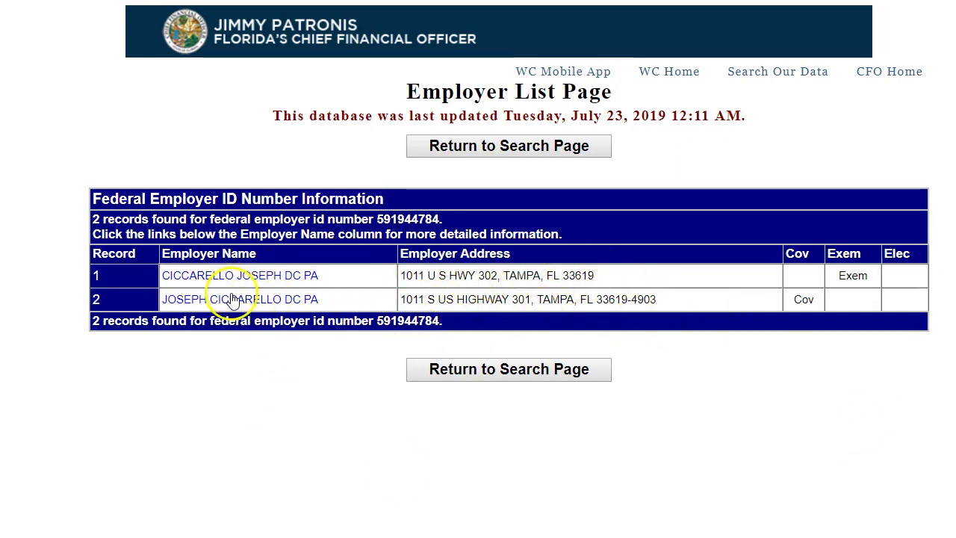
Step: Open the covered employer record and check the 2018 policy's effective date and employee count
{"action": "left_click", "coordinate": [188, 300]}
{"action": "scroll", "coordinate": [354, 374], "scroll_direction": "down", "scroll_amount": 1}
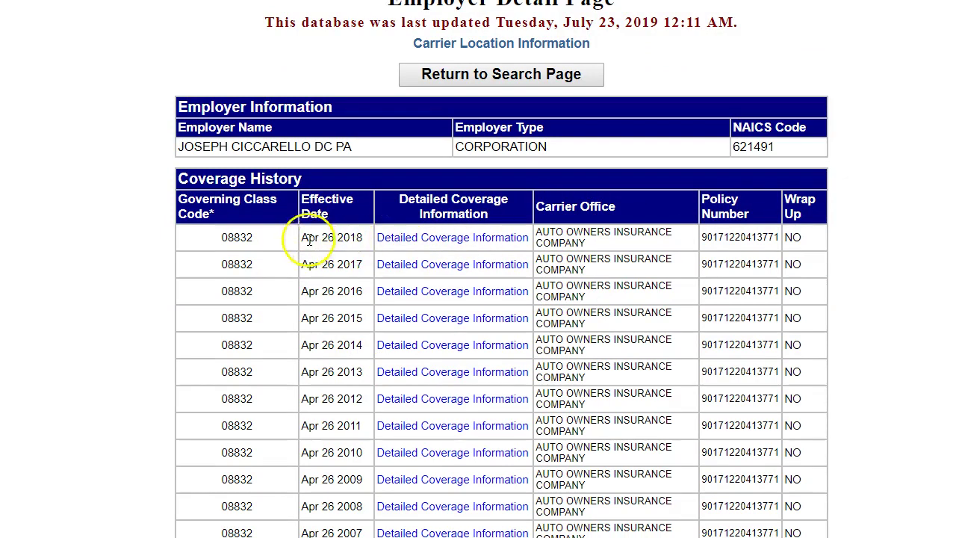
{"action": "left_click_drag", "start_coordinate": [305, 237], "coordinate": [357, 236]}
{"action": "left_click", "coordinate": [362, 236]}
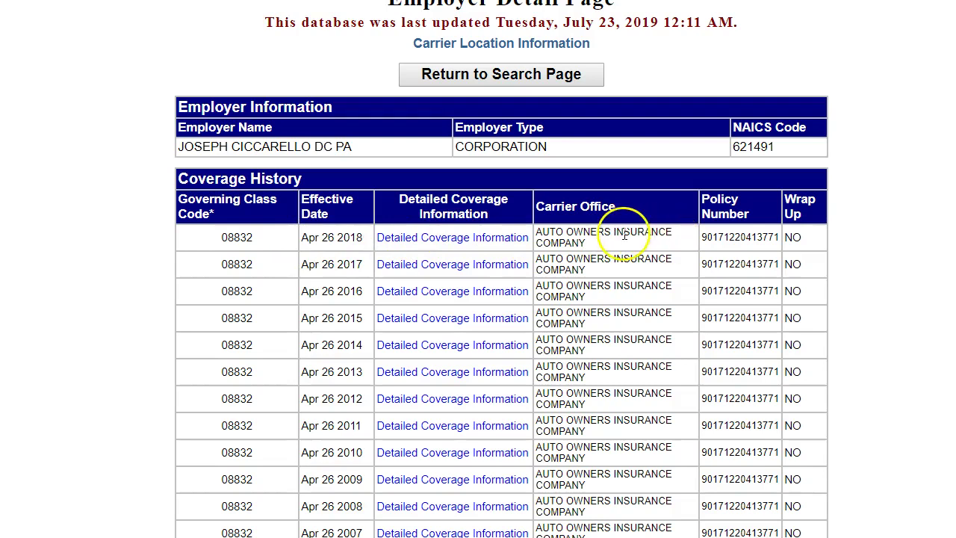
{"action": "left_click", "coordinate": [445, 239]}
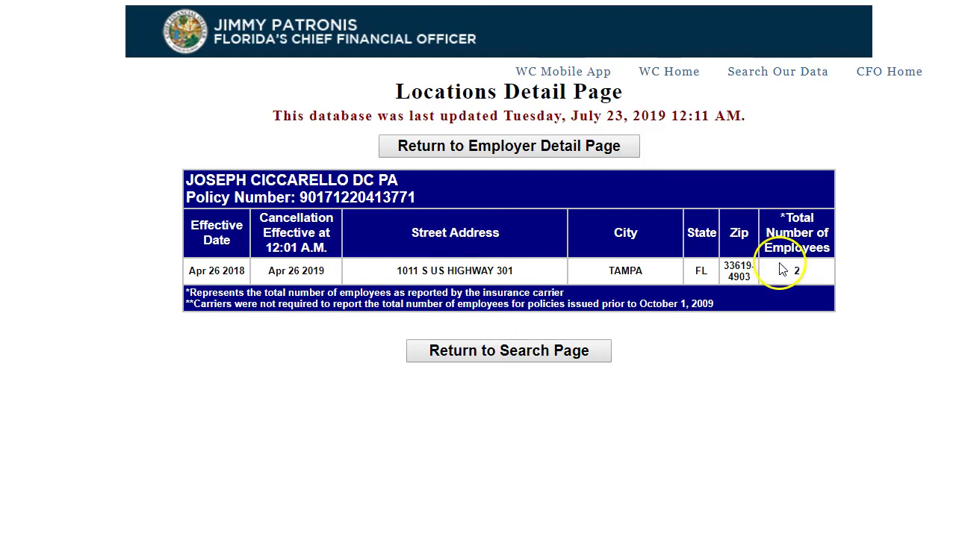
{"action": "left_click_drag", "start_coordinate": [781, 270], "coordinate": [810, 278]}
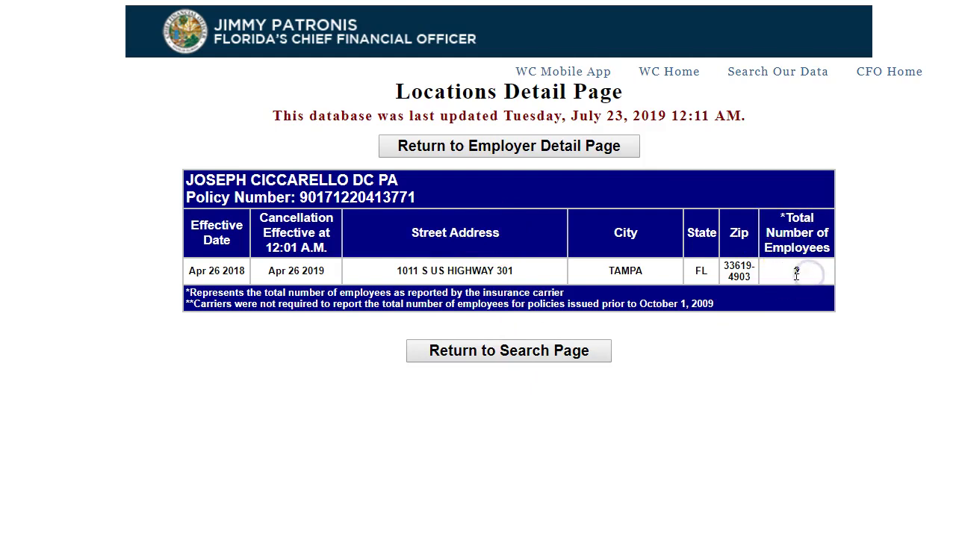
{"action": "left_click", "coordinate": [801, 275]}
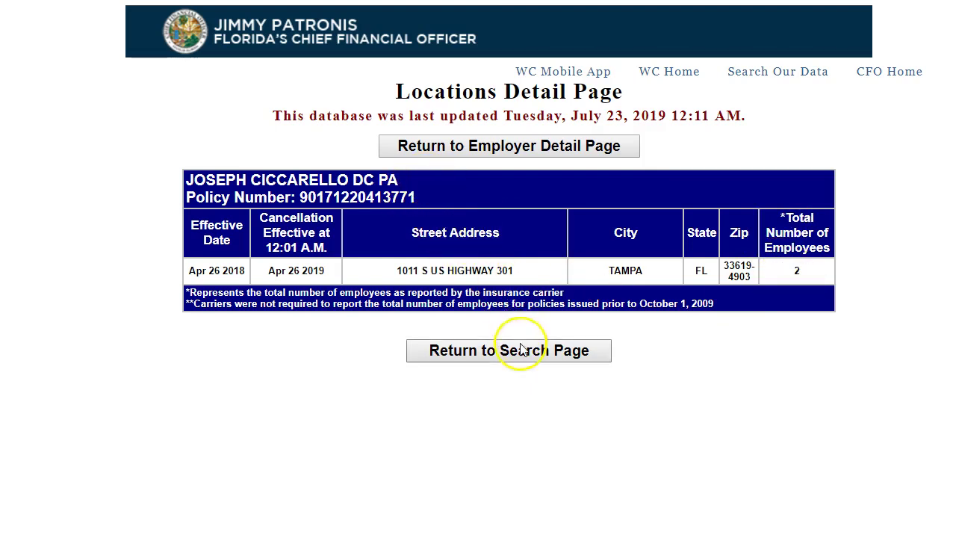
{"action": "left_click", "coordinate": [515, 147]}
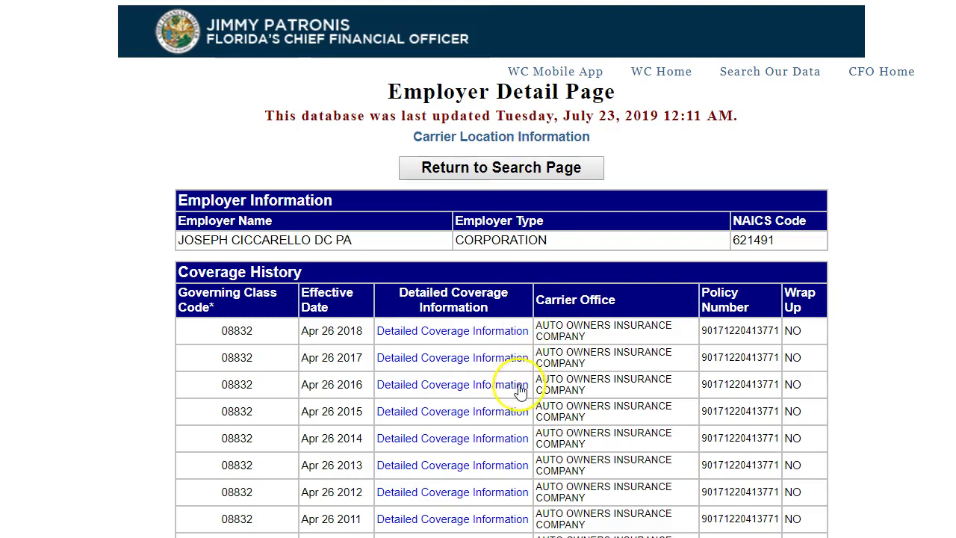
Step: Review governing class code 08832 and the No Officer Exemption listing, then return to the top
{"action": "scroll", "coordinate": [518, 391], "scroll_direction": "down", "scroll_amount": 2}
{"action": "left_click_drag", "start_coordinate": [213, 137], "coordinate": [252, 146]}
{"action": "left_click", "coordinate": [241, 144]}
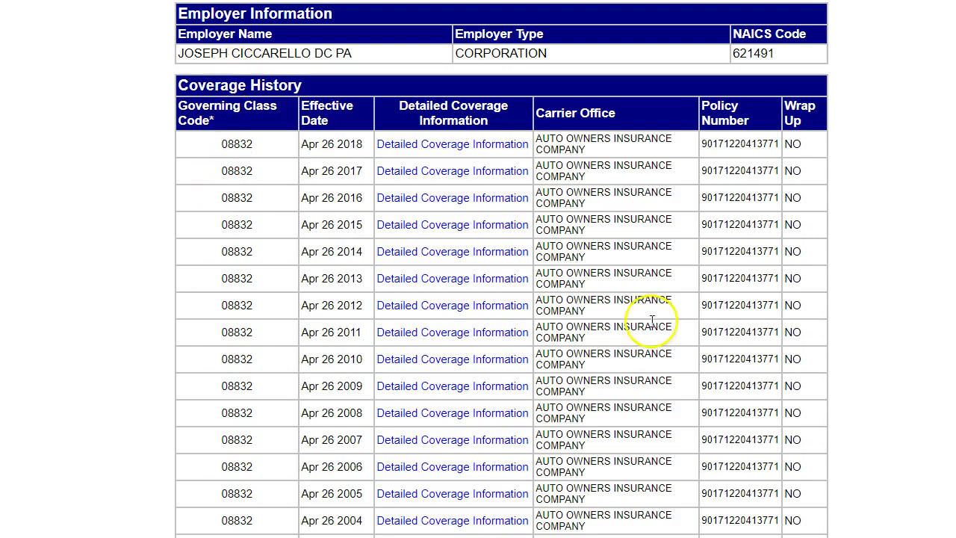
{"action": "scroll", "coordinate": [346, 261], "scroll_direction": "down", "scroll_amount": 3}
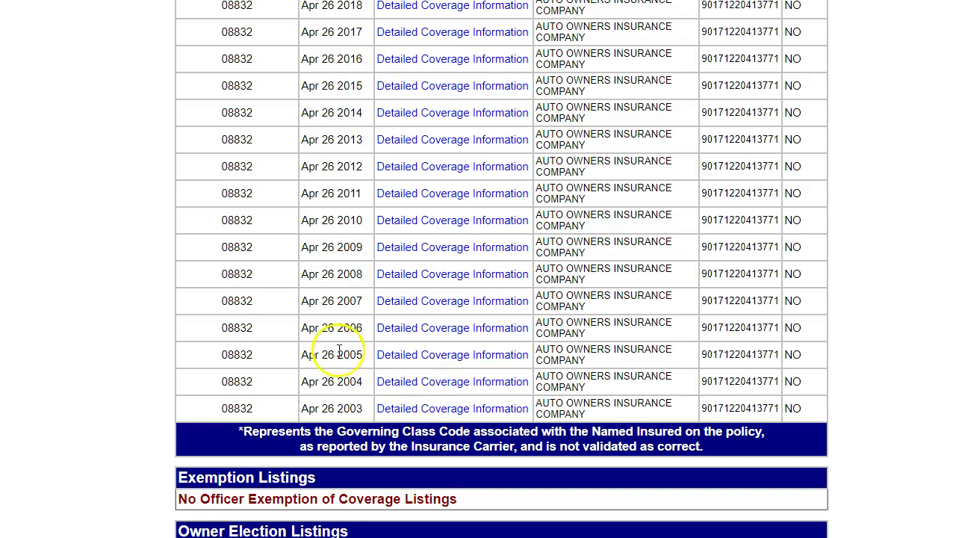
{"action": "left_click_drag", "start_coordinate": [179, 495], "coordinate": [465, 497]}
{"action": "left_click", "coordinate": [482, 499]}
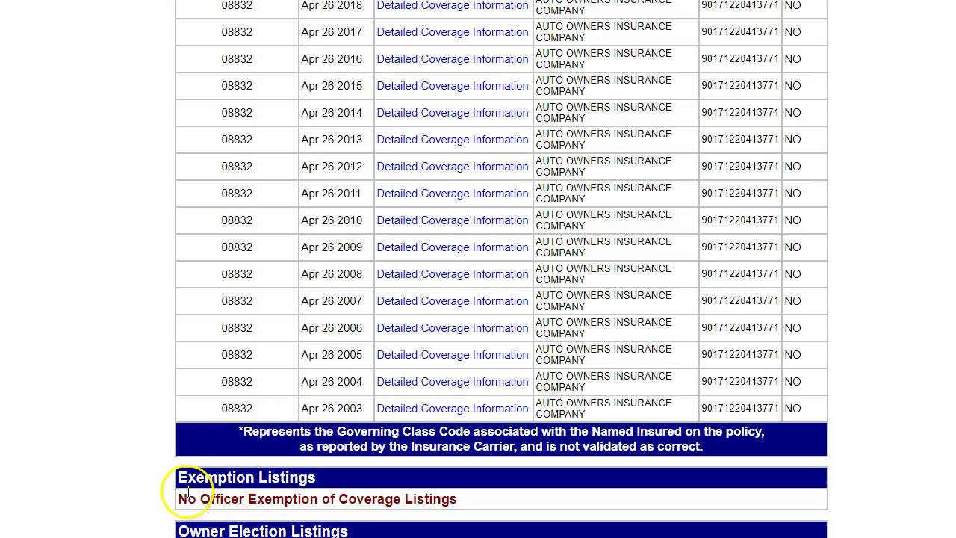
{"action": "scroll", "coordinate": [386, 422], "scroll_direction": "up", "scroll_amount": 5}
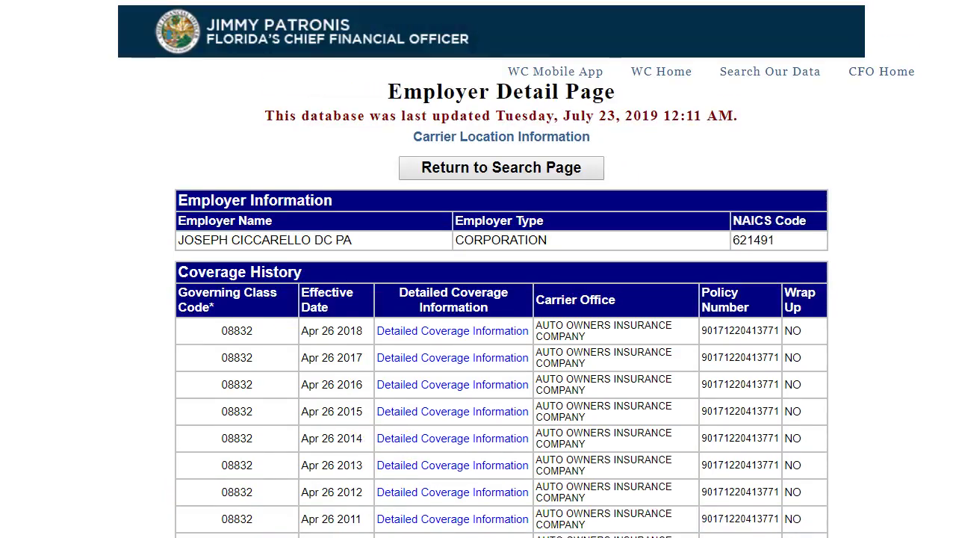
Step: Back on the Travelers new account form, enter the business mailing address
{"action": "left_click", "coordinate": [284, 533]}
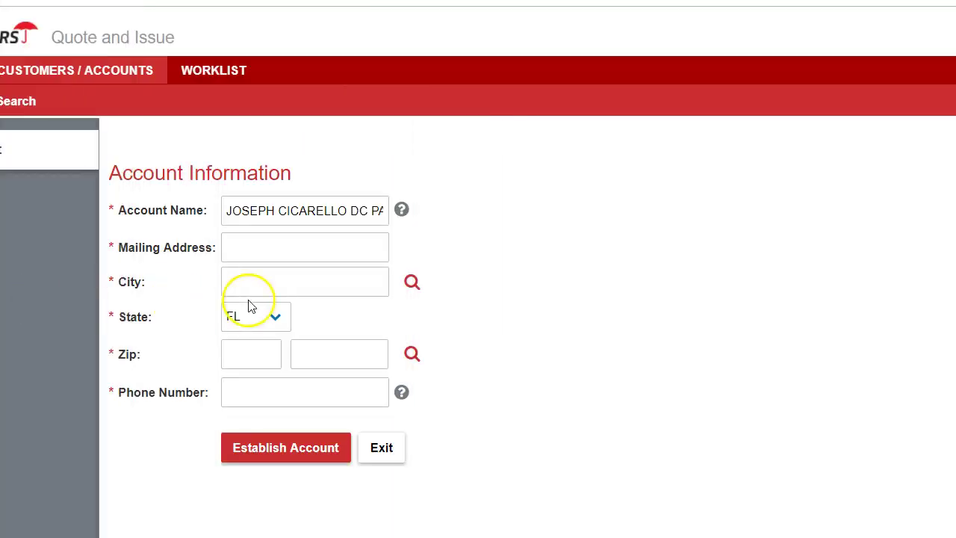
{"action": "left_click", "coordinate": [248, 251]}
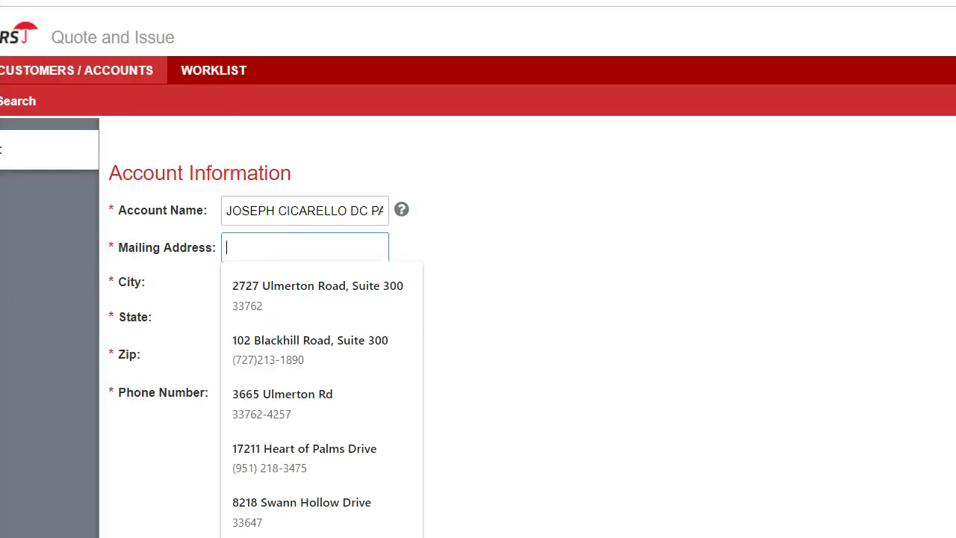
{"action": "key", "text": "Escape"}
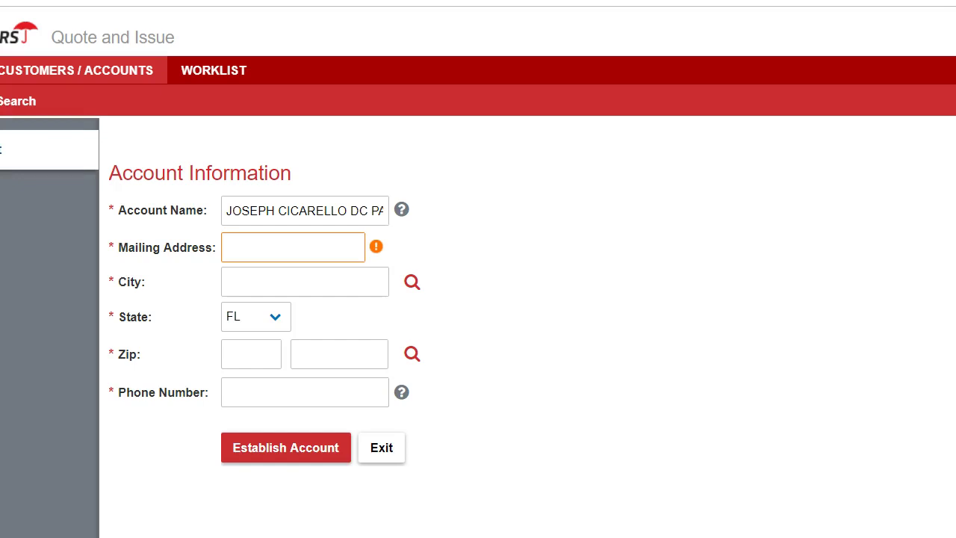
{"action": "left_click", "coordinate": [232, 254]}
{"action": "left_click", "coordinate": [237, 286]}
Step: Enter city Tampa and zip 33619, then establish the account
{"action": "left_click", "coordinate": [262, 278]}
{"action": "type", "text": "Tampa"}
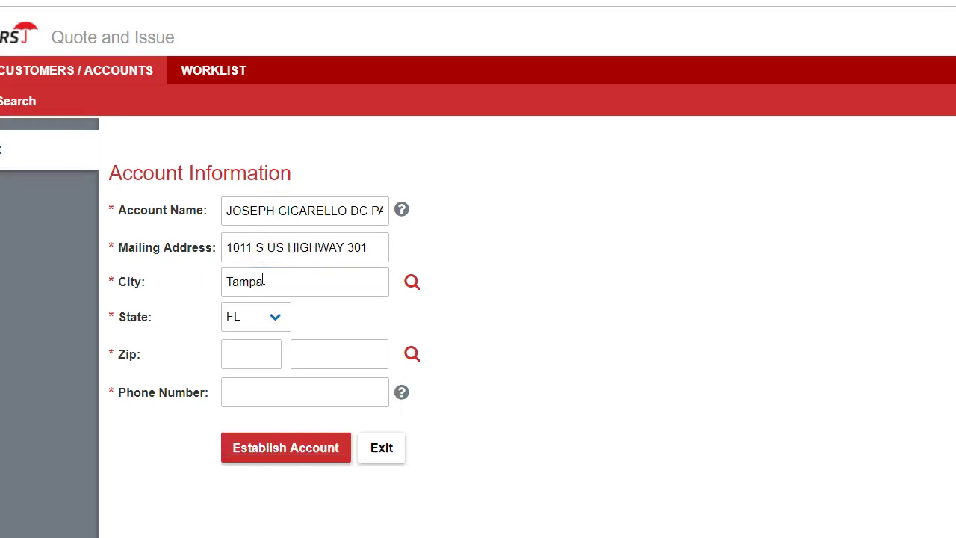
{"action": "key", "text": "Tab"}
{"action": "key", "text": "Tab"}
{"action": "type", "text": "33619"}
{"action": "key", "text": "Tab"}
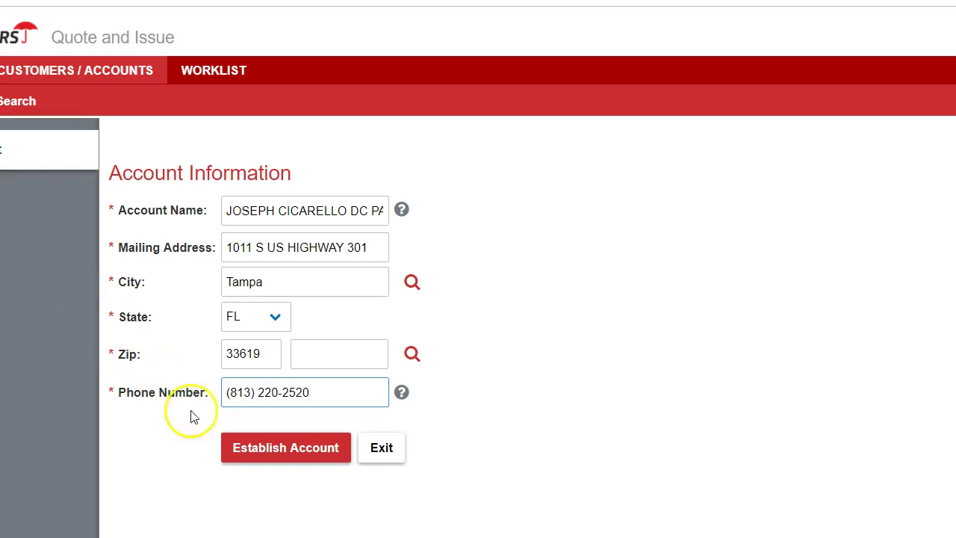
{"action": "left_click", "coordinate": [257, 446]}
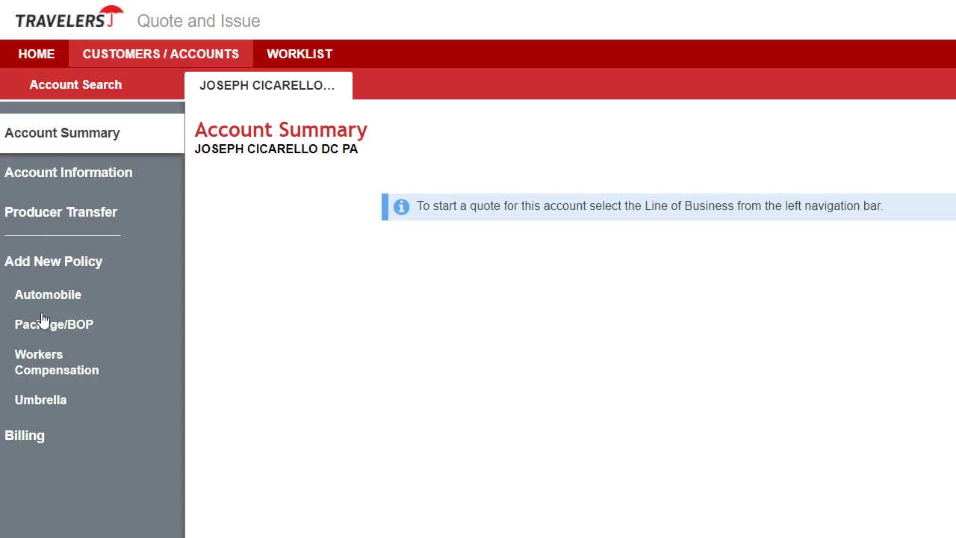
Step: Add a new Workers Compensation policy from the Account Summary's Add New Policy list
{"action": "left_click", "coordinate": [60, 364]}
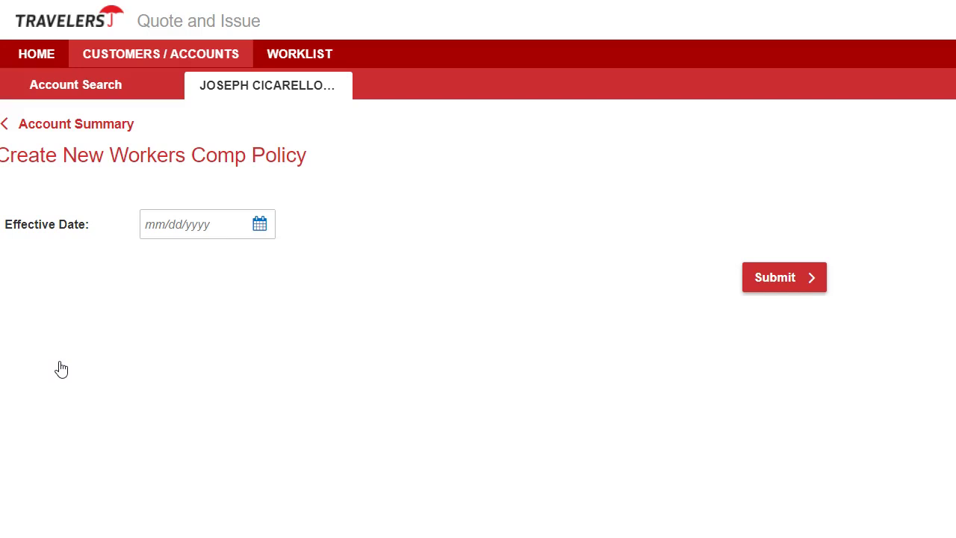
Step: Set the policy effective date to 07/24/2019 and submit the new policy
{"action": "left_click", "coordinate": [156, 231]}
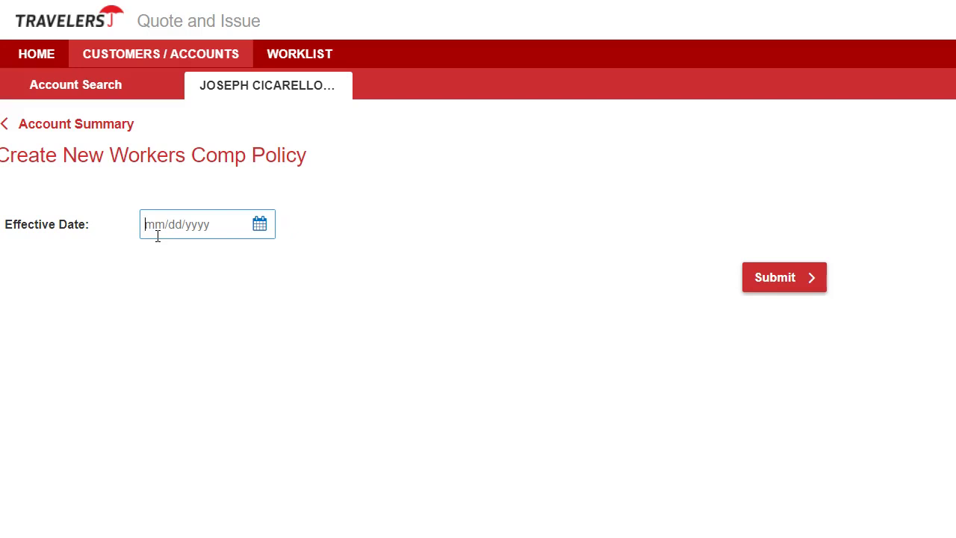
{"action": "type", "text": "07/24/2019"}
{"action": "key", "text": "Tab"}
{"action": "triple_click", "coordinate": [165, 224]}
{"action": "left_click", "coordinate": [171, 227]}
{"action": "key", "text": "BackSpace"}
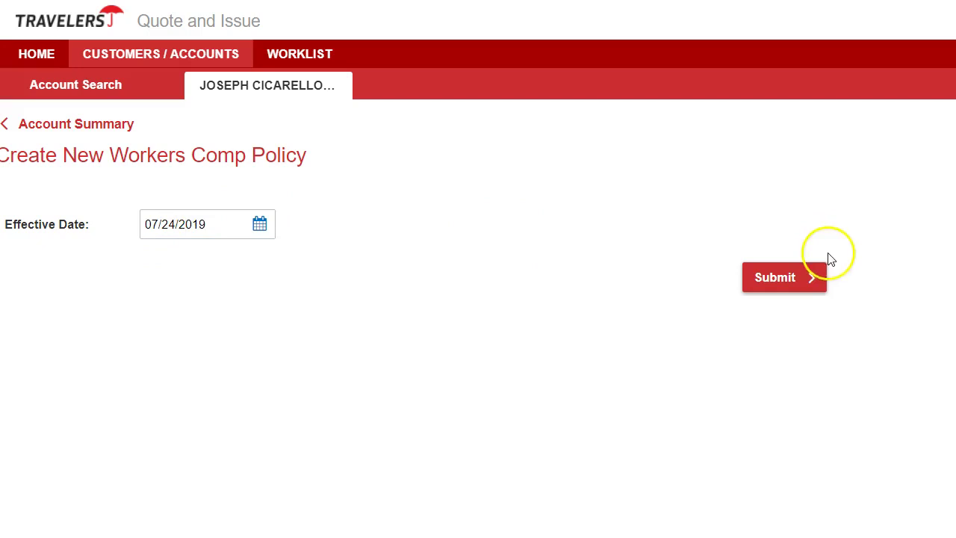
{"action": "left_click", "coordinate": [803, 274]}
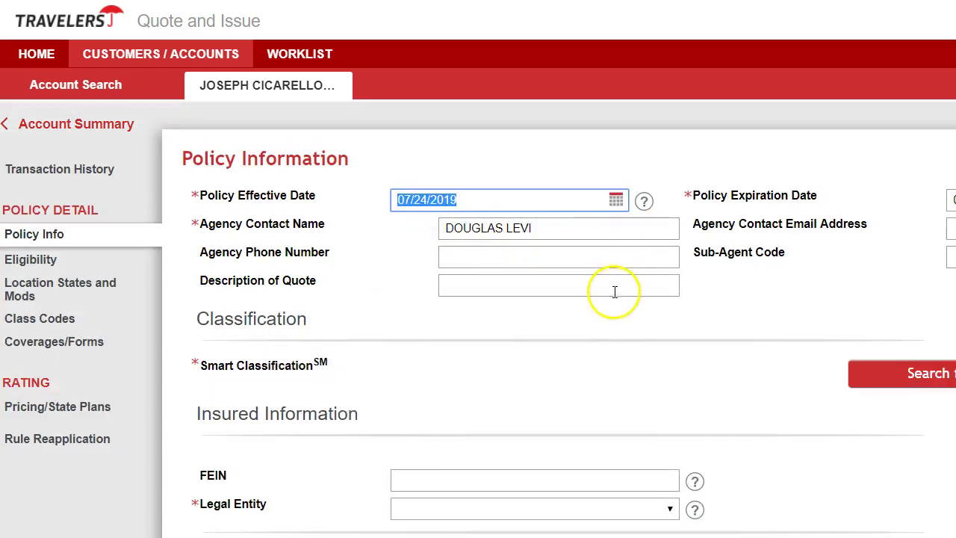
Step: Scroll through the Policy Information form to review its prefilled details
{"action": "scroll", "coordinate": [614, 289], "scroll_direction": "down", "scroll_amount": 3}
{"action": "scroll", "coordinate": [623, 279], "scroll_direction": "up", "scroll_amount": 3}
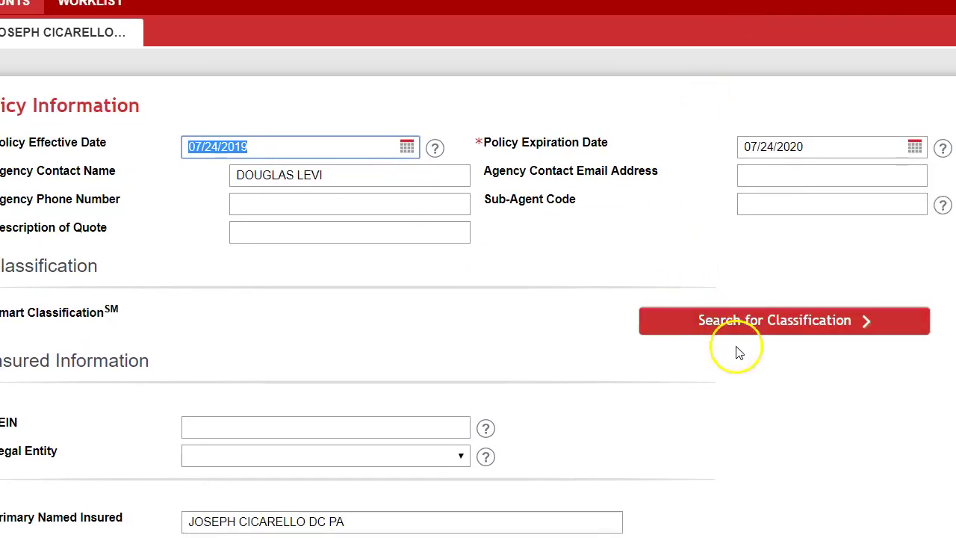
Step: Search Smart Classification for 'medical office' and browse the matching classifications
{"action": "left_click", "coordinate": [742, 314]}
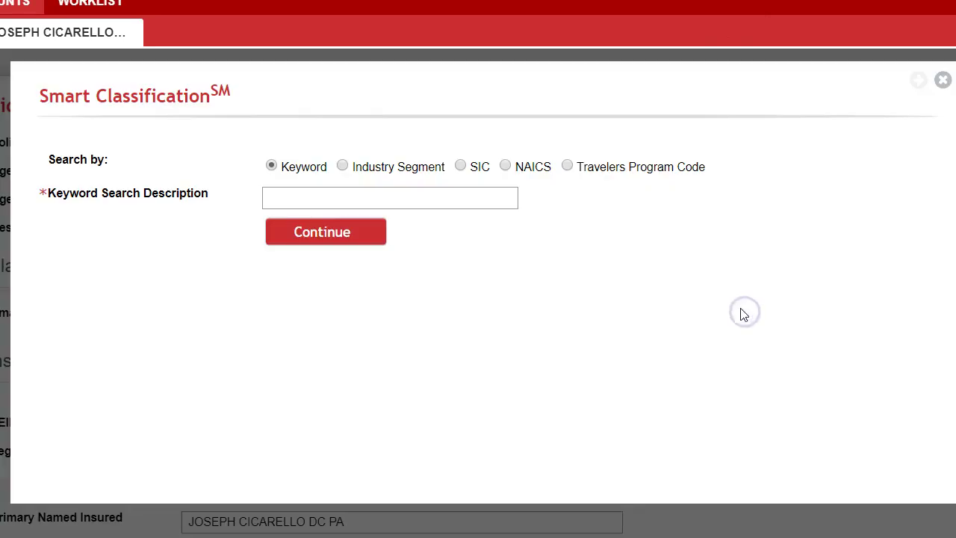
{"action": "left_click", "coordinate": [476, 196]}
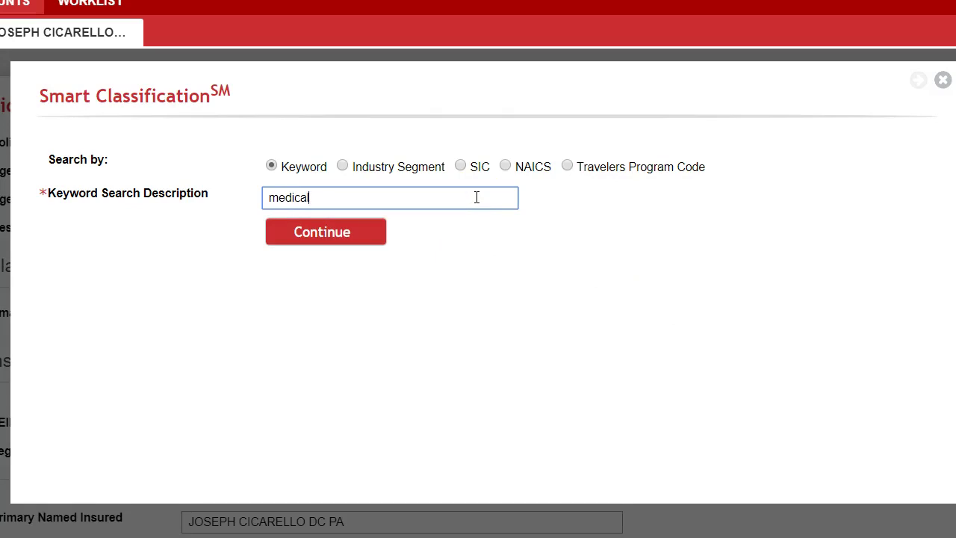
{"action": "left_click", "coordinate": [348, 199]}
{"action": "left_click", "coordinate": [418, 202]}
{"action": "left_click", "coordinate": [358, 237]}
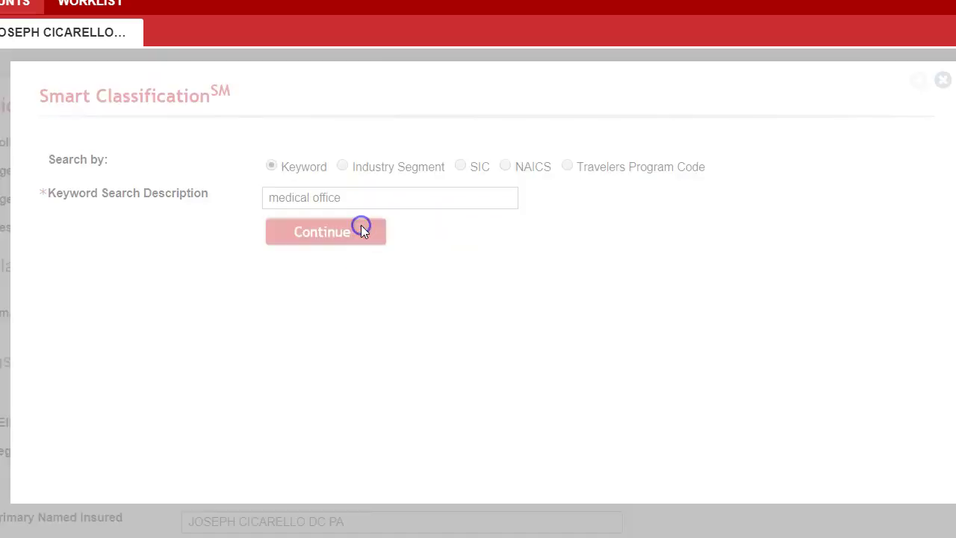
{"action": "left_click", "coordinate": [359, 227]}
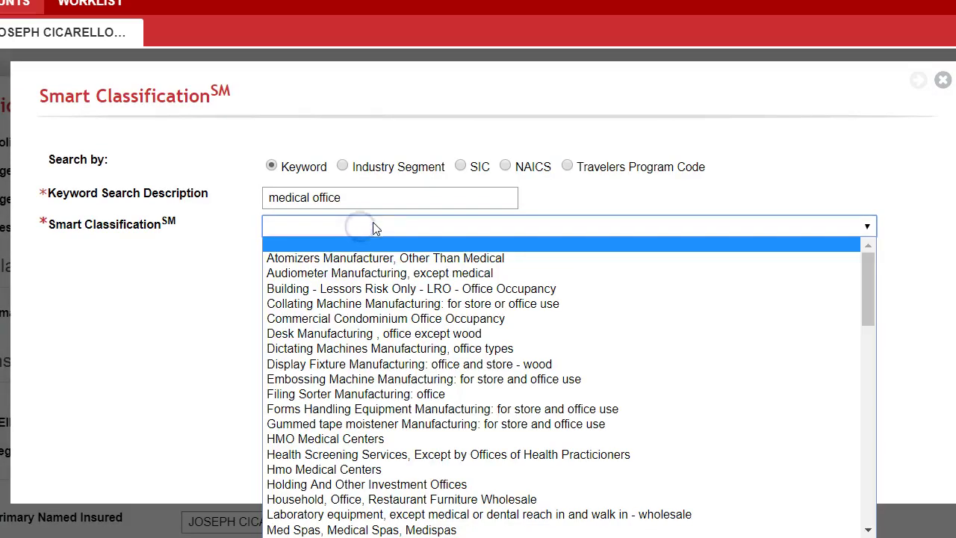
{"action": "scroll", "coordinate": [351, 382], "scroll_direction": "down", "scroll_amount": 7}
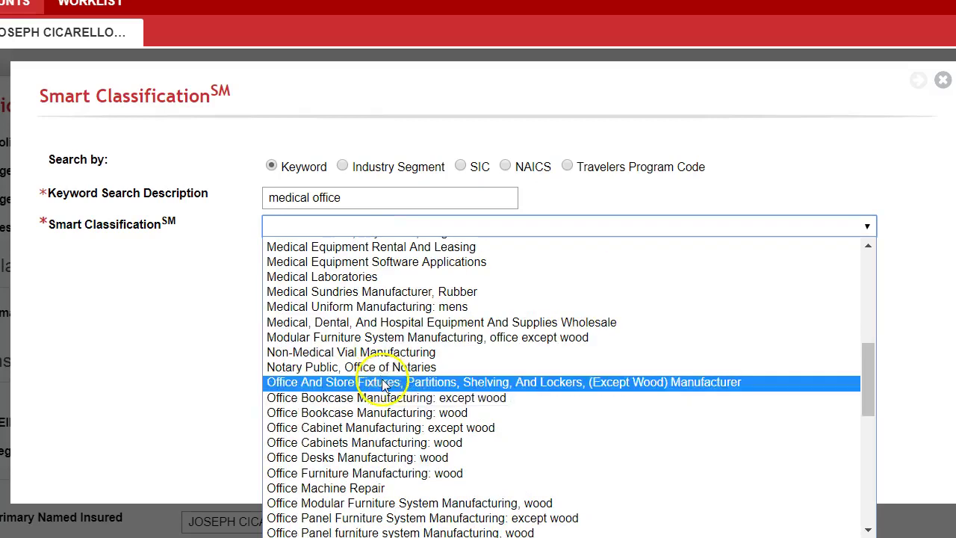
{"action": "scroll", "coordinate": [387, 463], "scroll_direction": "down", "scroll_amount": 8}
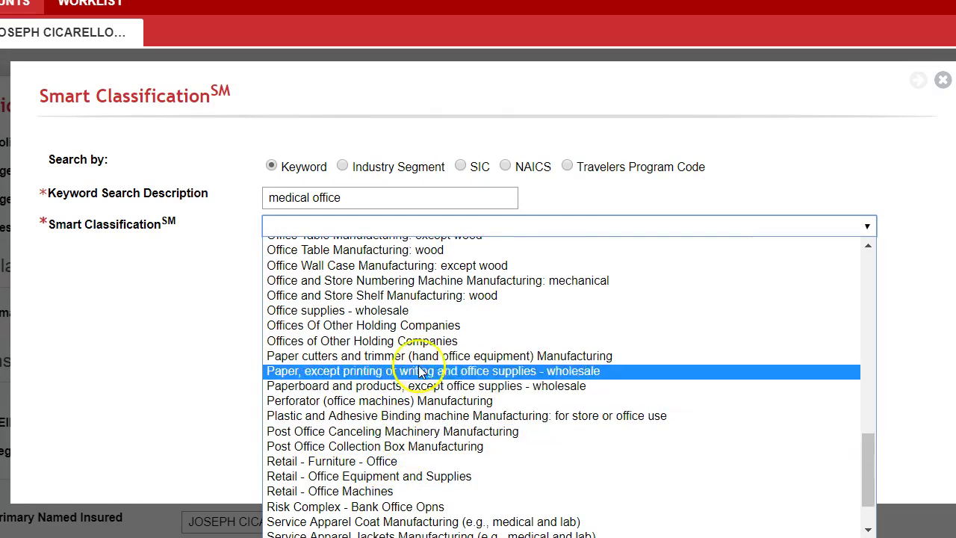
{"action": "scroll", "coordinate": [451, 444], "scroll_direction": "down", "scroll_amount": 2}
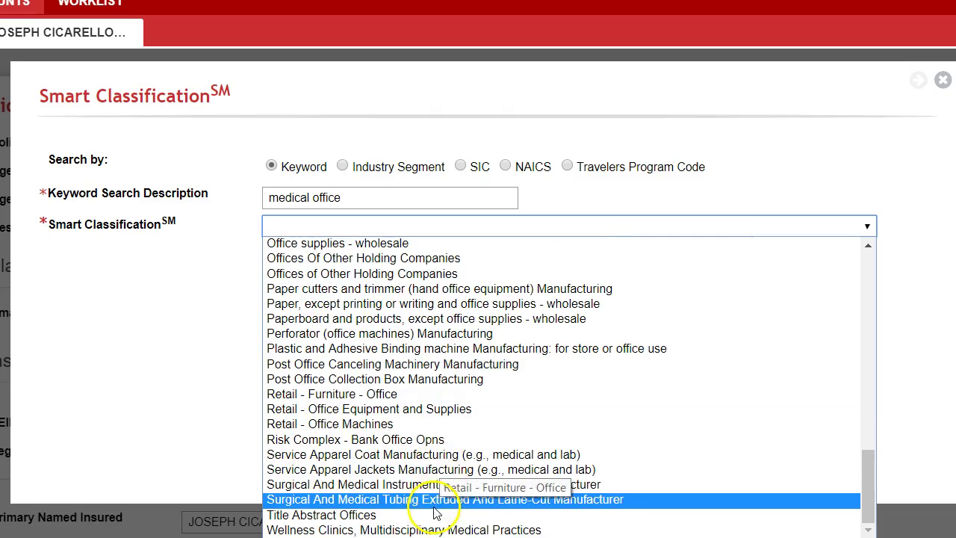
{"action": "scroll", "coordinate": [433, 477], "scroll_direction": "up", "scroll_amount": 4}
{"action": "scroll", "coordinate": [433, 500], "scroll_direction": "down", "scroll_amount": 4}
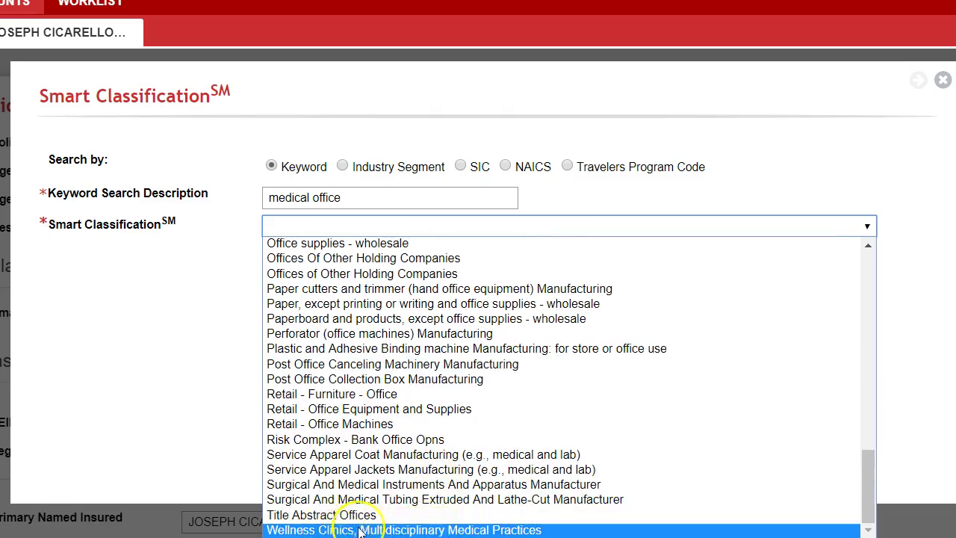
{"action": "scroll", "coordinate": [366, 299], "scroll_direction": "up", "scroll_amount": 1}
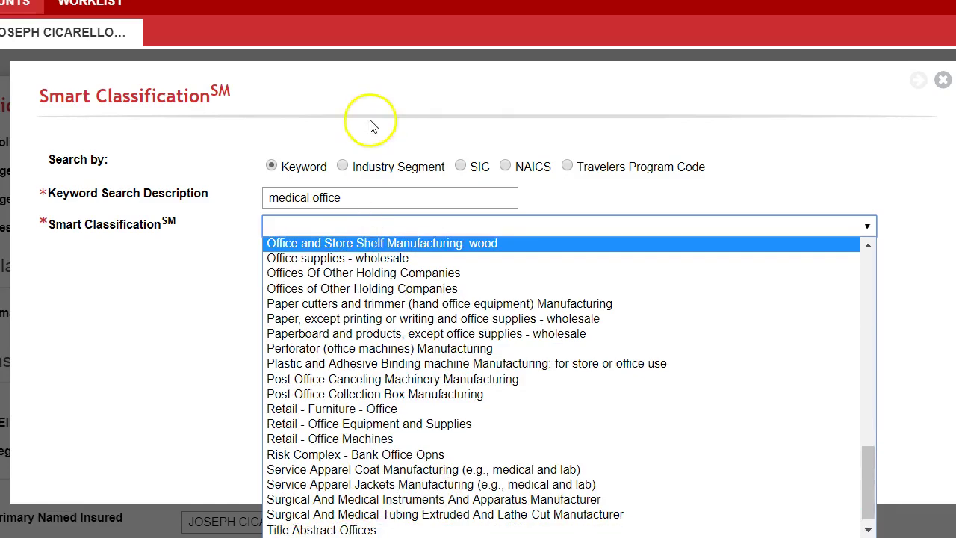
Step: Search again for 'chiropractor', review the Chiropractors match, and agree to the terms
{"action": "left_click", "coordinate": [374, 199]}
{"action": "left_click_drag", "start_coordinate": [416, 198], "coordinate": [269, 198]}
{"action": "type", "text": "chir"}
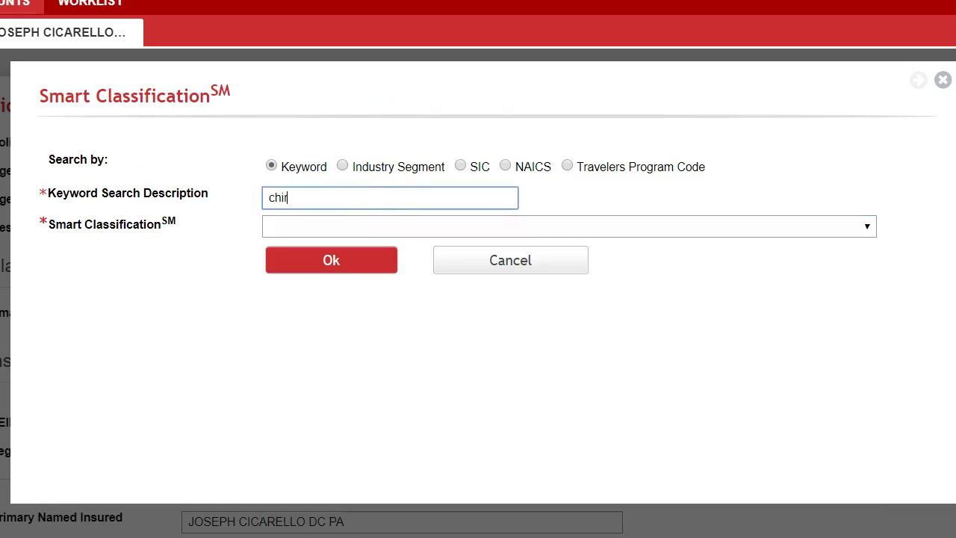
{"action": "type", "text": "opractor"}
{"action": "left_click", "coordinate": [338, 247]}
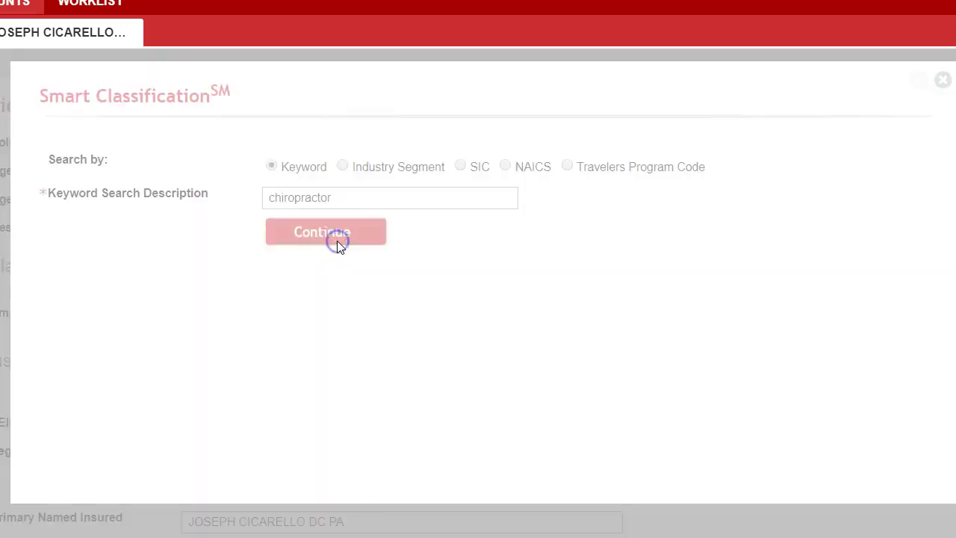
{"action": "scroll", "coordinate": [347, 315], "scroll_direction": "down", "scroll_amount": 2}
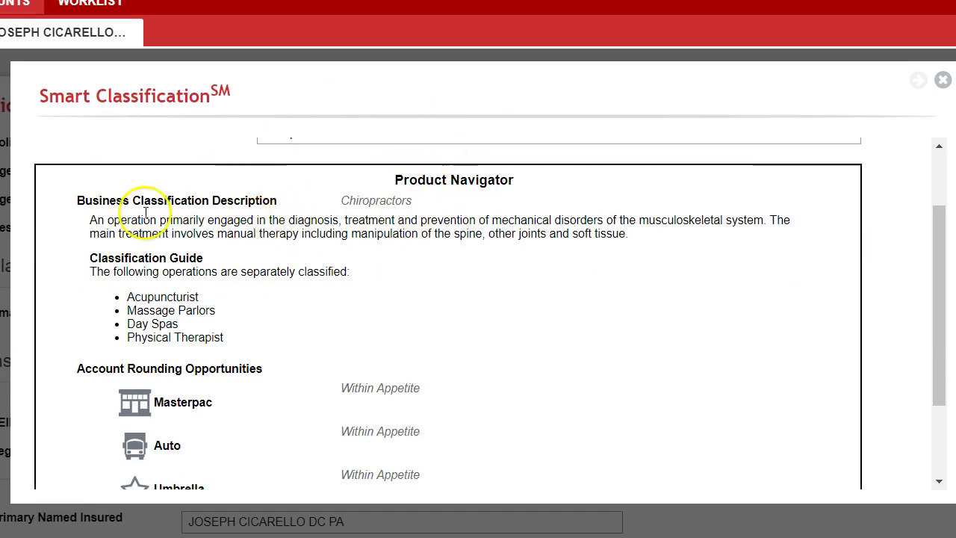
{"action": "scroll", "coordinate": [224, 276], "scroll_direction": "down", "scroll_amount": 3}
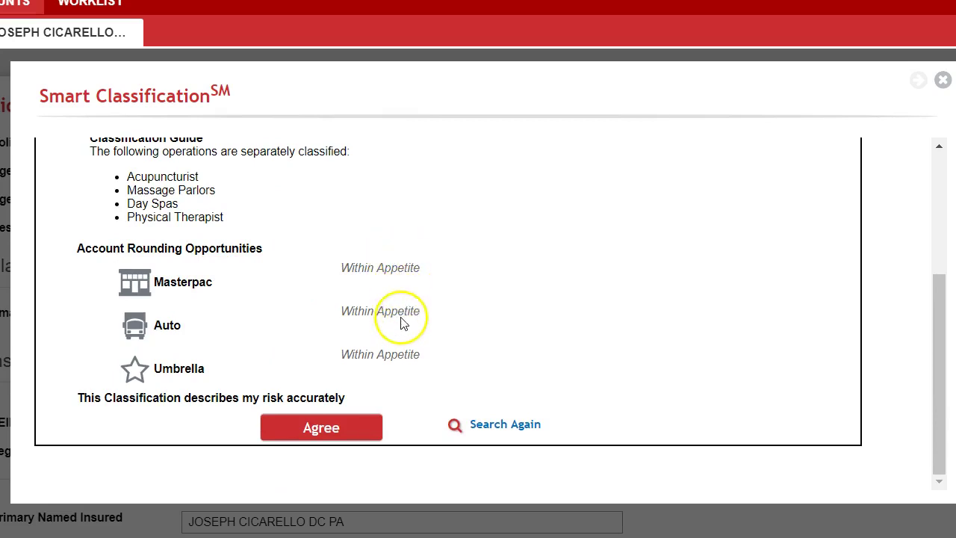
{"action": "scroll", "coordinate": [395, 354], "scroll_direction": "up", "scroll_amount": 5}
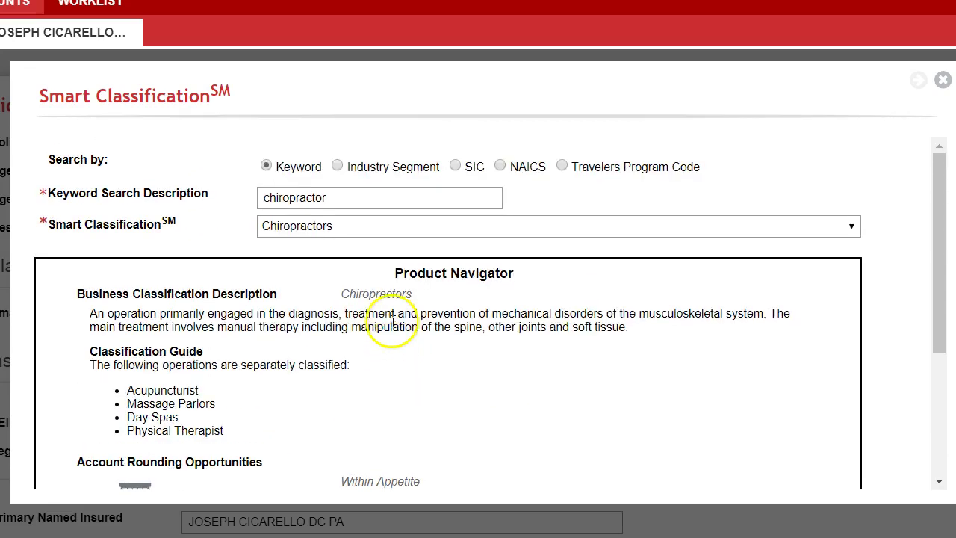
{"action": "scroll", "coordinate": [392, 321], "scroll_direction": "down", "scroll_amount": 5}
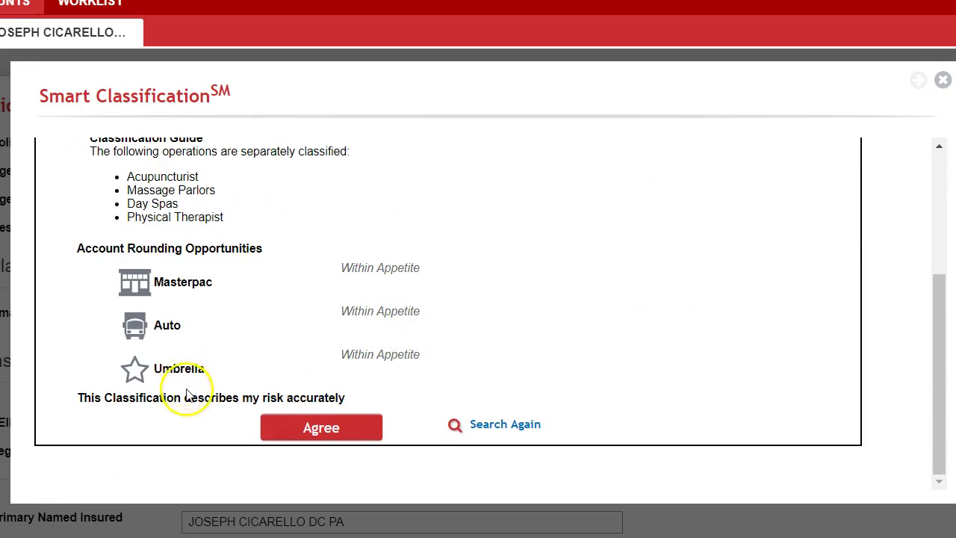
{"action": "left_click", "coordinate": [310, 431]}
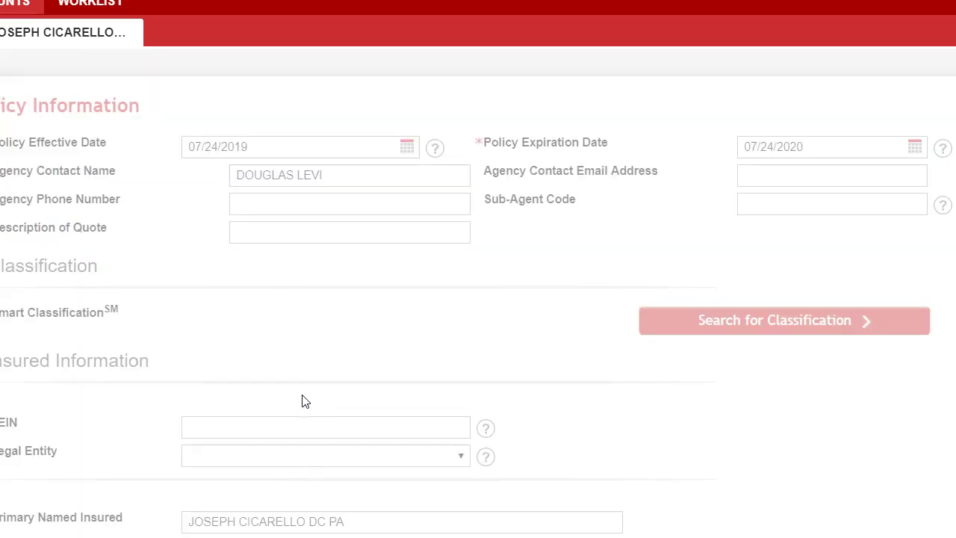
Step: Choose class code 8832: PHYSICIAN & CLERICAL from the suggested codes
{"action": "scroll", "coordinate": [363, 362], "scroll_direction": "down", "scroll_amount": 1}
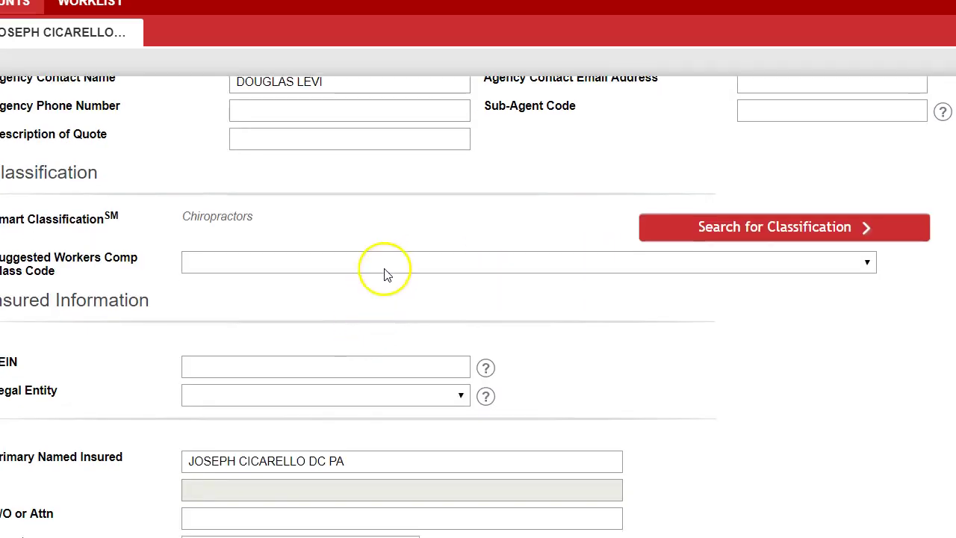
{"action": "left_click", "coordinate": [386, 265]}
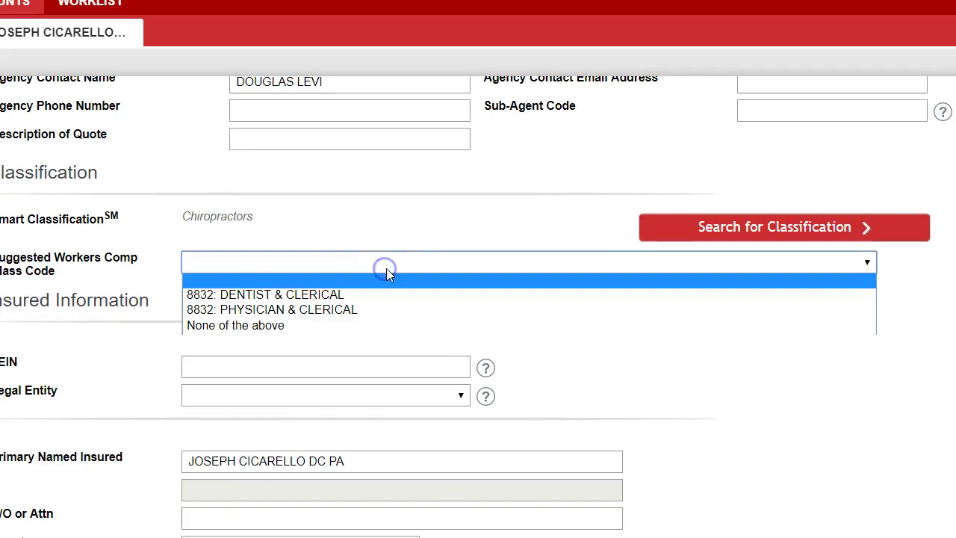
{"action": "left_click", "coordinate": [375, 310]}
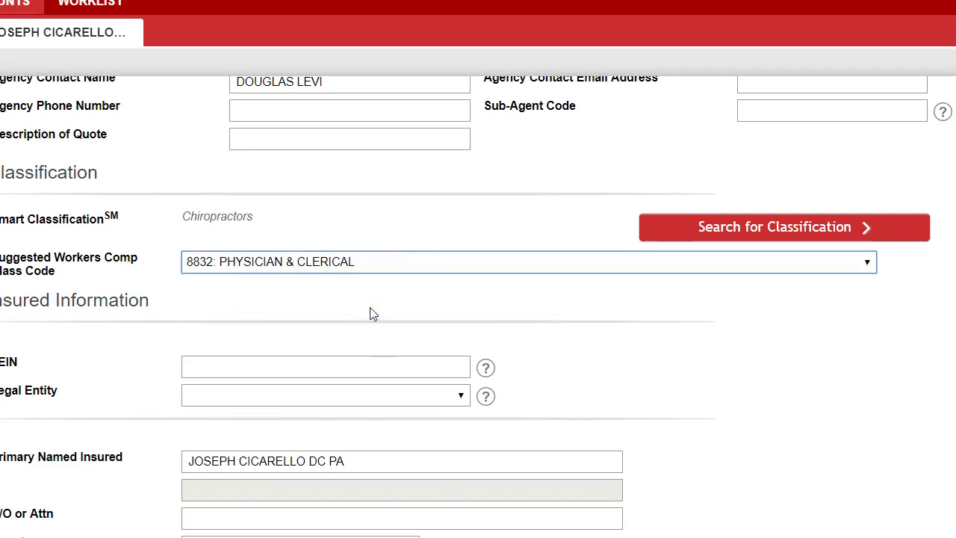
Step: Set the legal entity to Corporation and enter the business's FEIN
{"action": "scroll", "coordinate": [317, 309], "scroll_direction": "down", "scroll_amount": 1}
{"action": "left_click", "coordinate": [317, 303]}
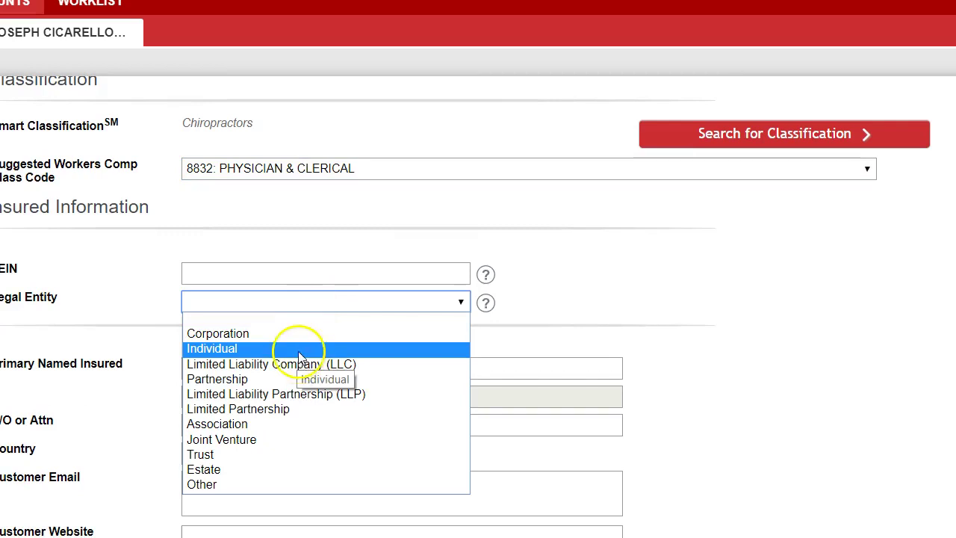
{"action": "left_click", "coordinate": [303, 334]}
{"action": "left_click", "coordinate": [292, 278]}
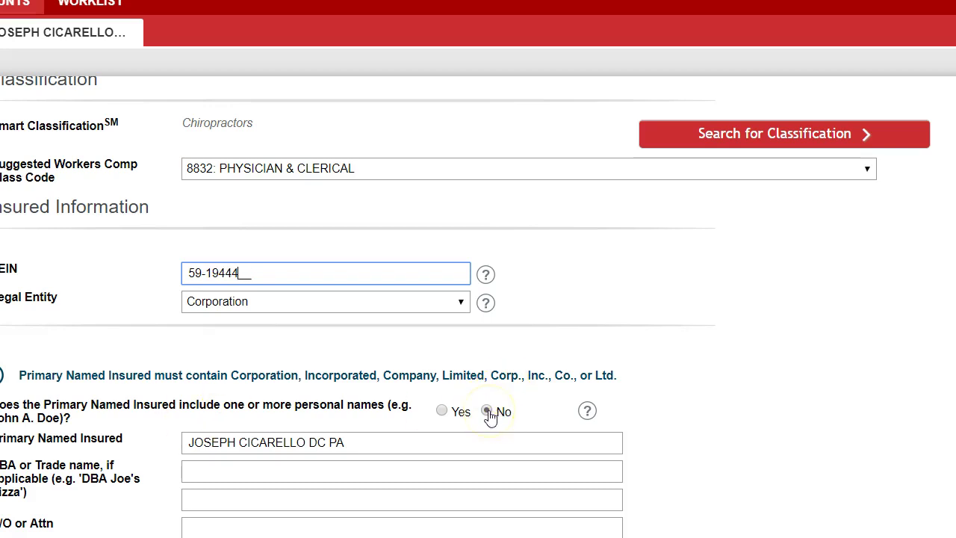
{"action": "key", "text": "Tab"}
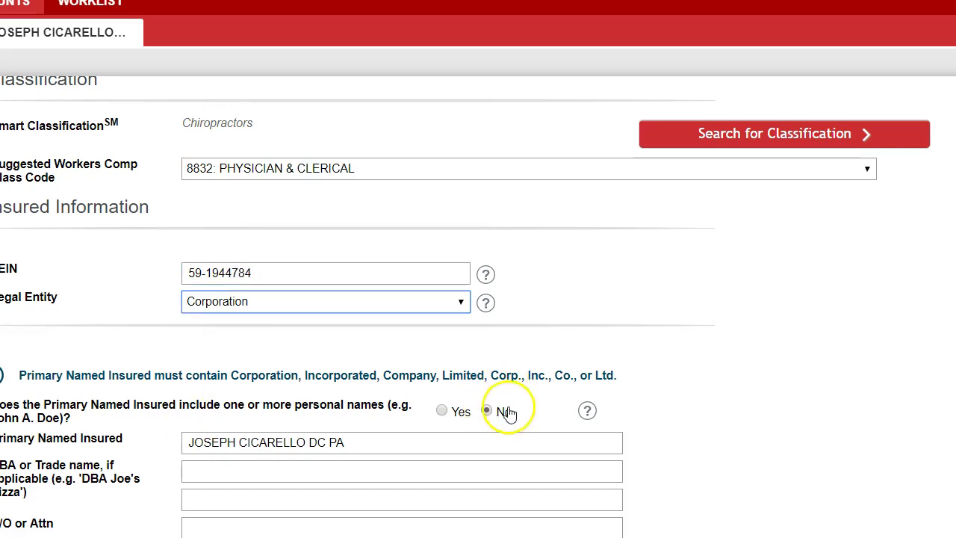
Step: Confirm the mailing address as the predominant location and enter 1979 as the year established
{"action": "scroll", "coordinate": [456, 396], "scroll_direction": "down", "scroll_amount": 4}
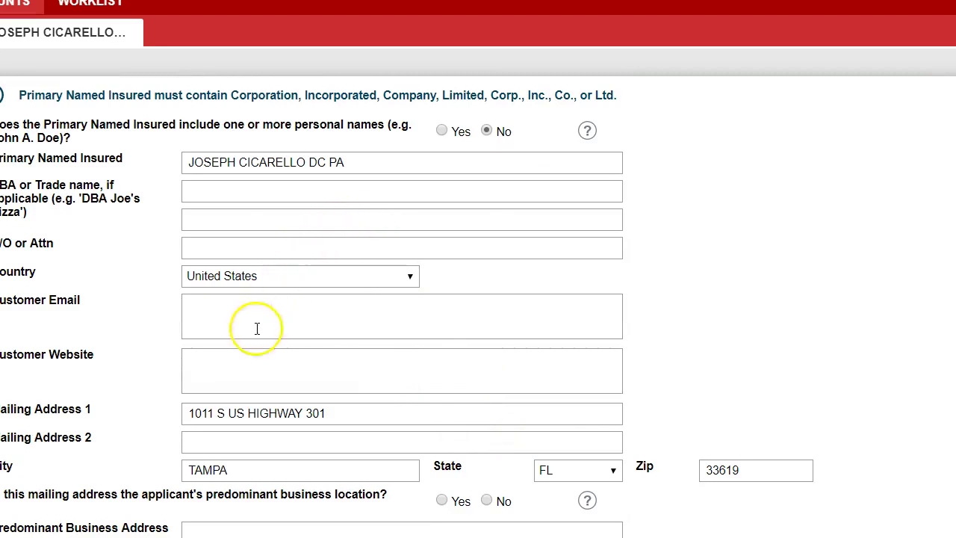
{"action": "scroll", "coordinate": [230, 375], "scroll_direction": "down", "scroll_amount": 3}
{"action": "scroll", "coordinate": [299, 265], "scroll_direction": "down", "scroll_amount": 1}
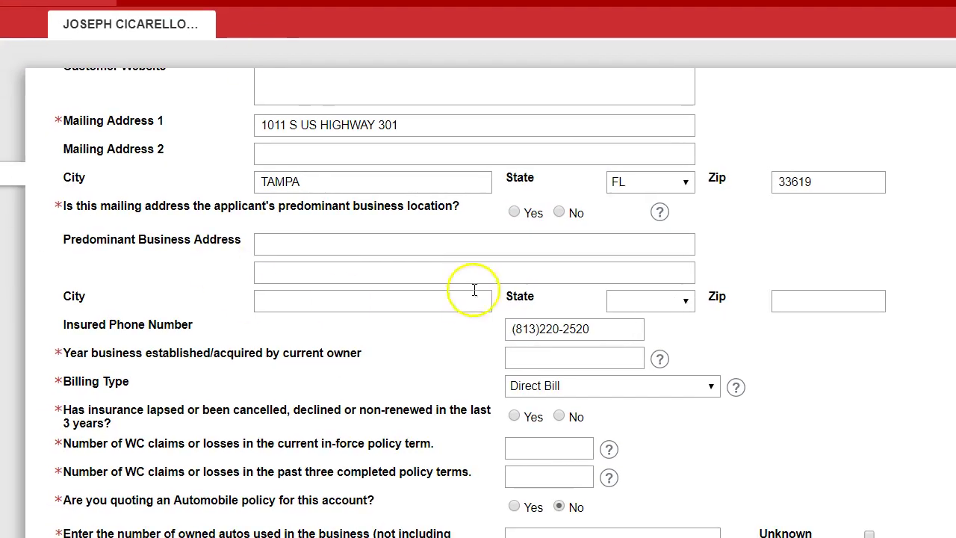
{"action": "left_click", "coordinate": [513, 212]}
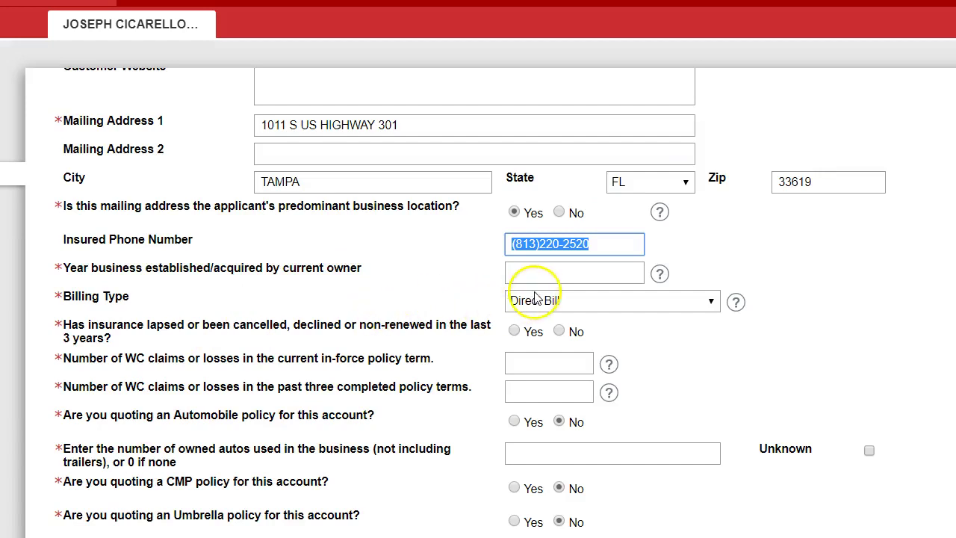
{"action": "left_click", "coordinate": [548, 275]}
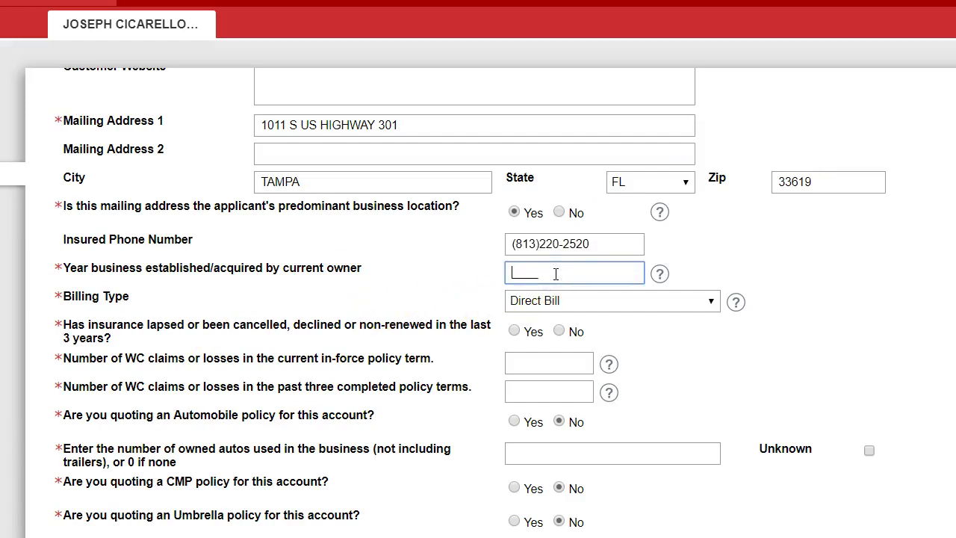
{"action": "type", "text": "40"}
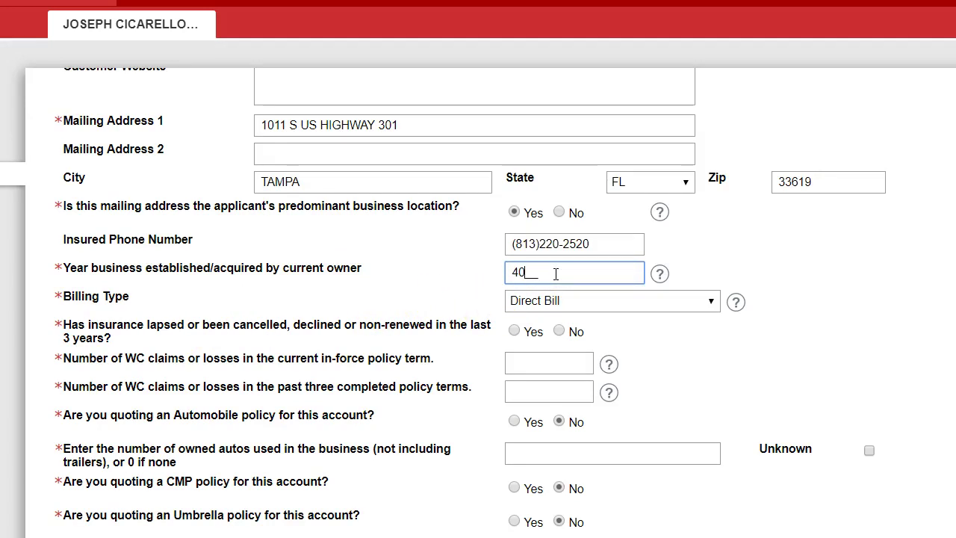
{"action": "key", "text": "BackSpace"}
{"action": "key", "text": "BackSpace"}
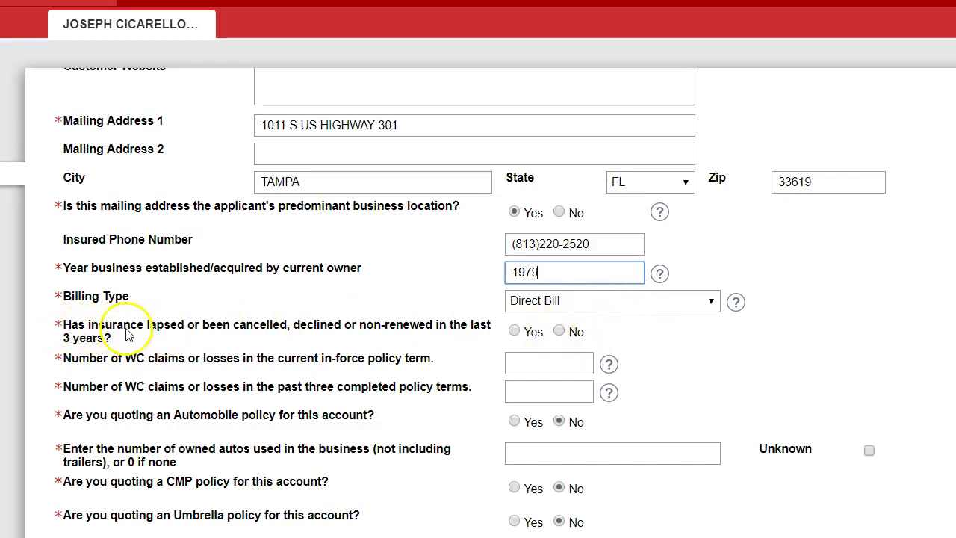
Step: Report a prior coverage lapse due to a non-pay cancellation
{"action": "left_click", "coordinate": [517, 331]}
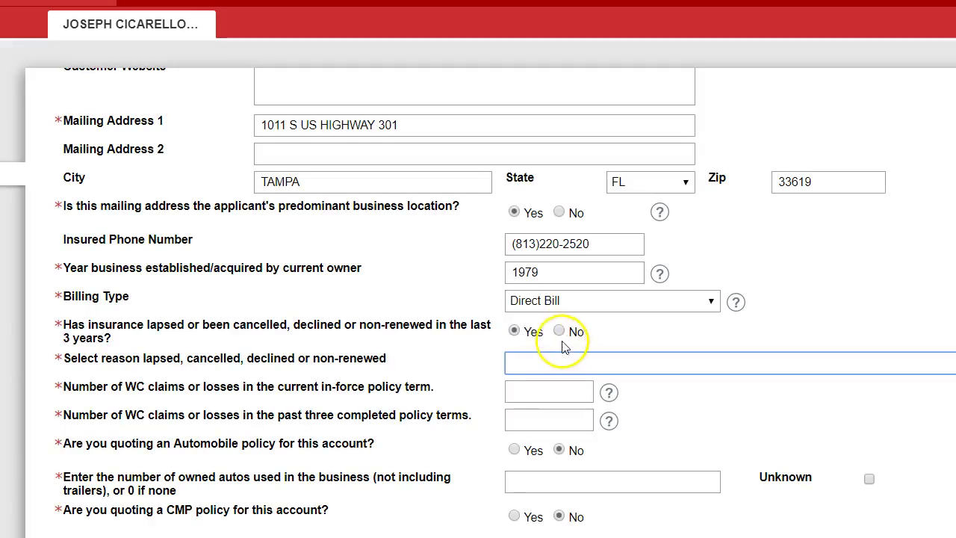
{"action": "left_click", "coordinate": [566, 363]}
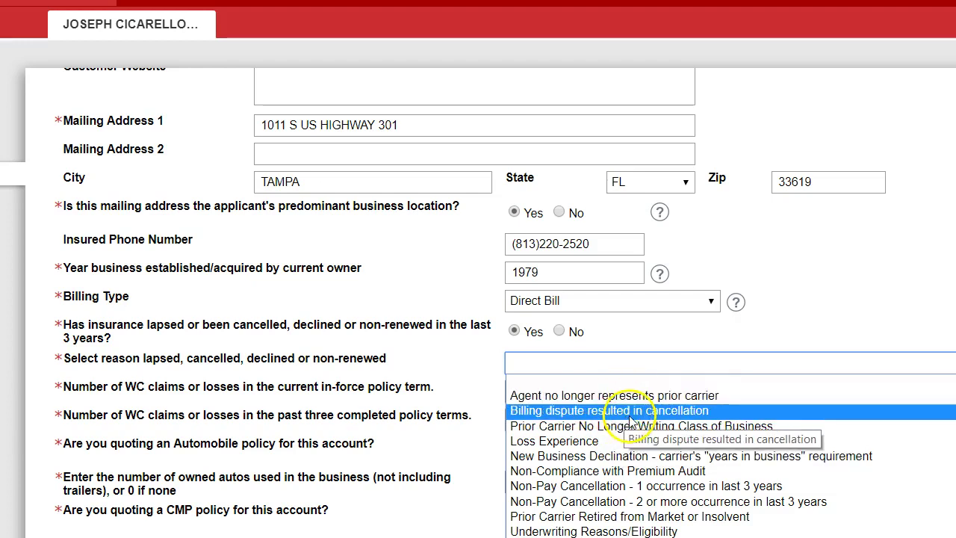
{"action": "left_click", "coordinate": [619, 492]}
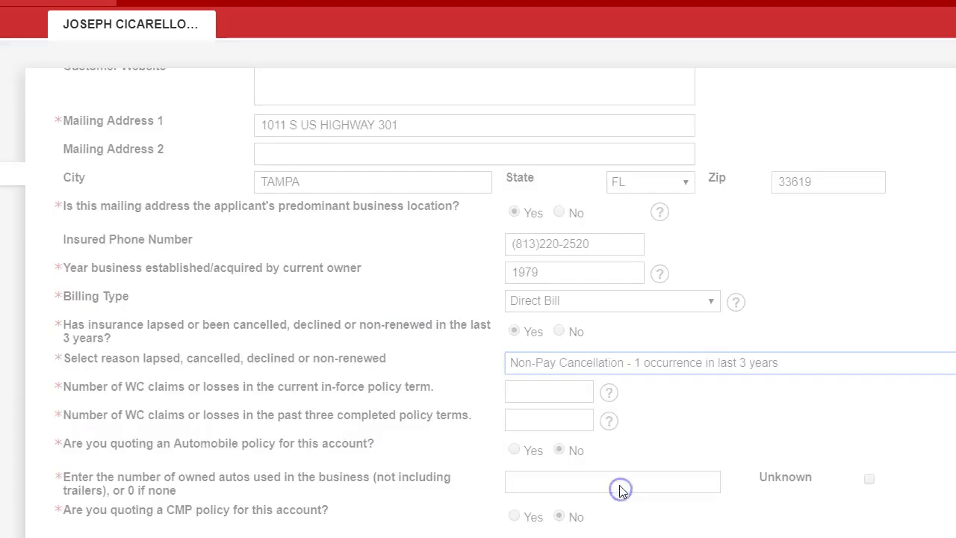
Step: Enter 0 current and past claims, 0 owned autos, and 80,000 annual payroll
{"action": "left_click", "coordinate": [572, 394]}
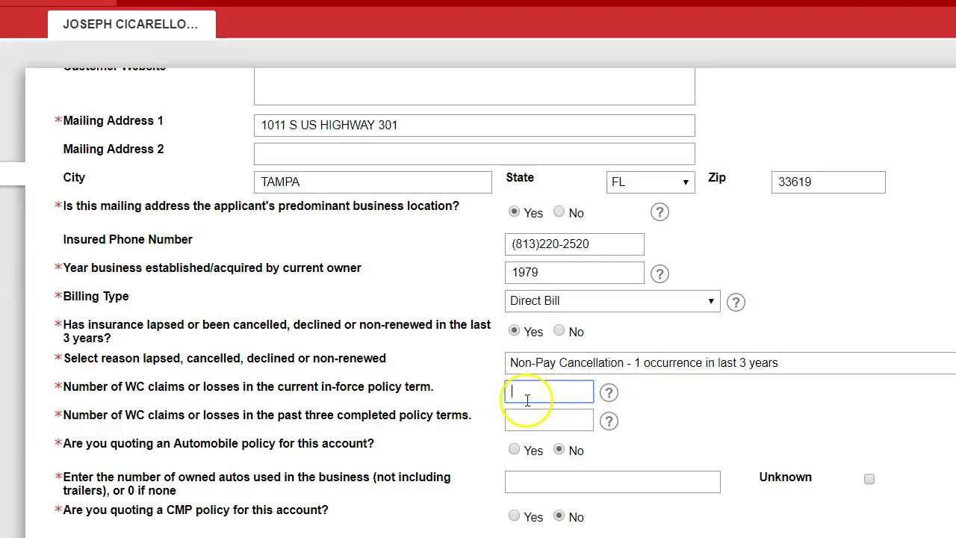
{"action": "type", "text": "0"}
{"action": "key", "text": "Tab"}
{"action": "type", "text": "0"}
{"action": "key", "text": "Tab"}
{"action": "key", "text": "Tab"}
{"action": "scroll", "coordinate": [507, 384], "scroll_direction": "down", "scroll_amount": 3}
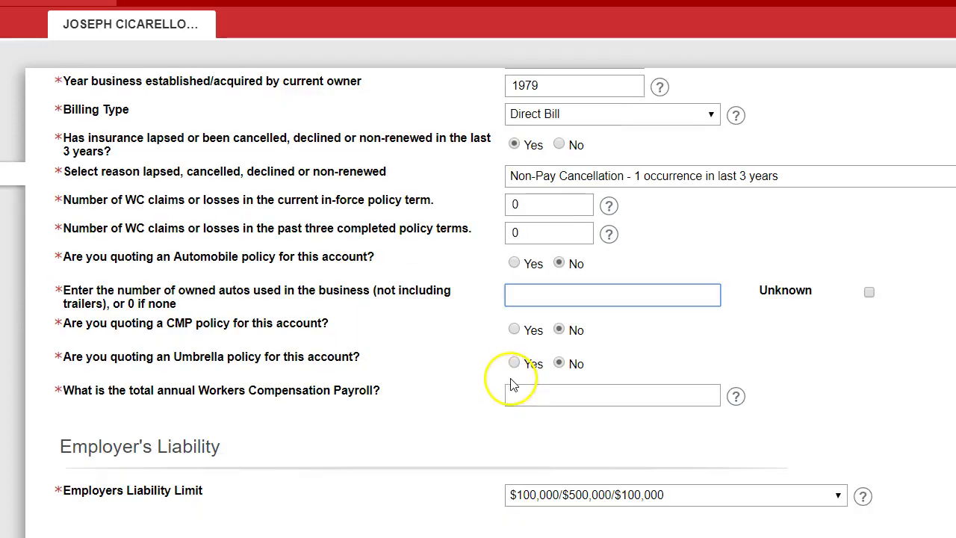
{"action": "left_click", "coordinate": [560, 284]}
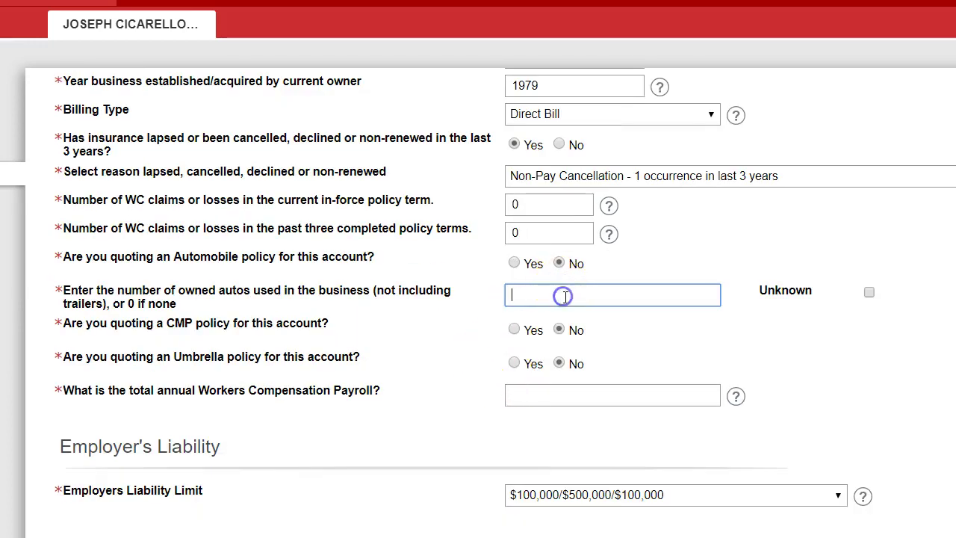
{"action": "left_click", "coordinate": [512, 393]}
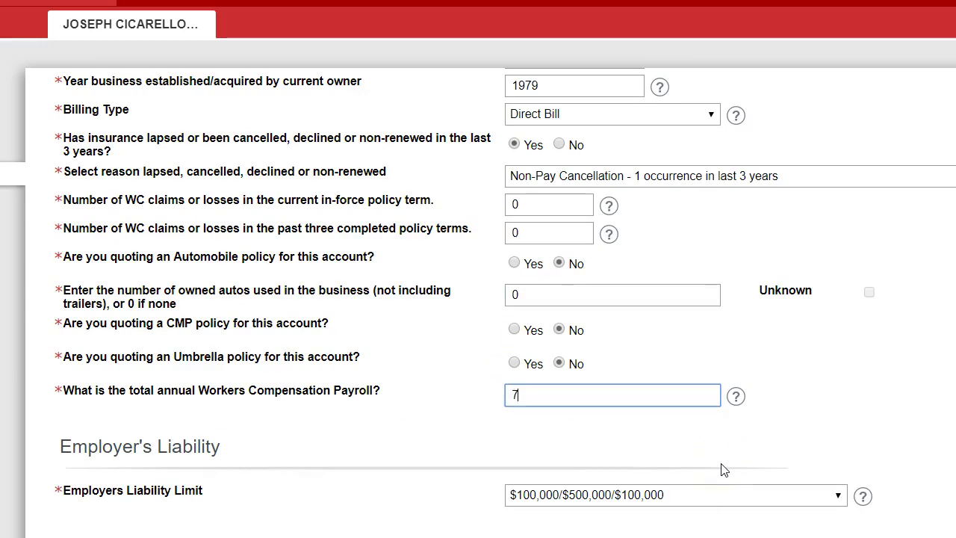
{"action": "key", "text": "Tab"}
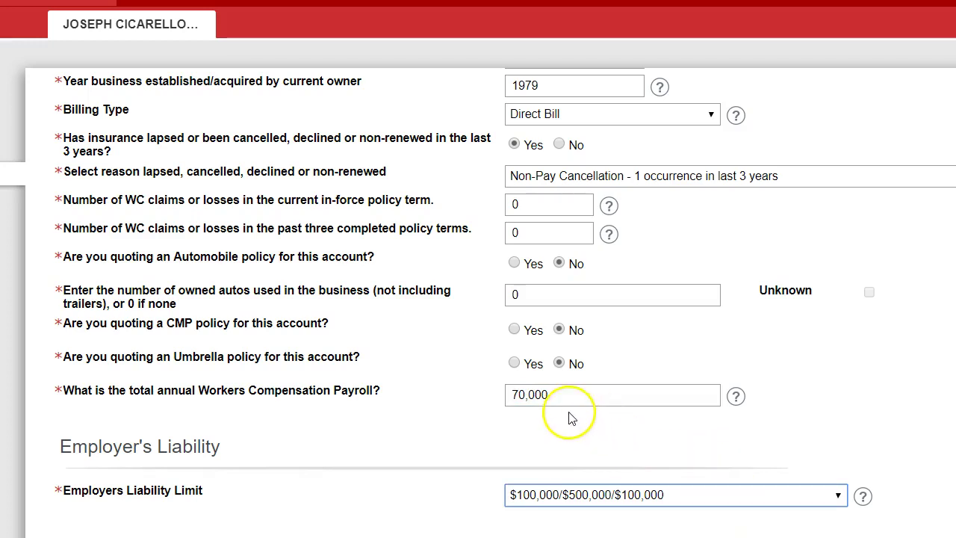
{"action": "left_click", "coordinate": [519, 395]}
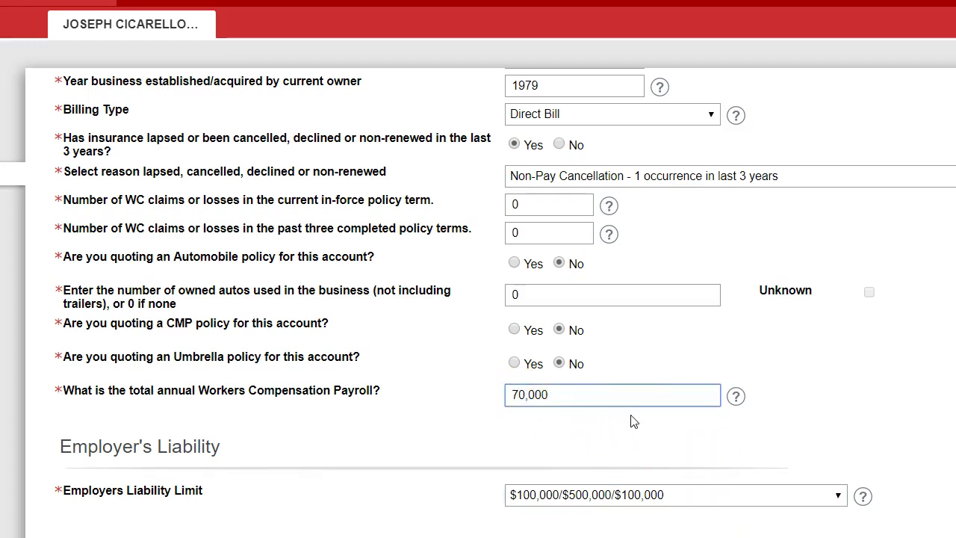
{"action": "scroll", "coordinate": [630, 423], "scroll_direction": "down", "scroll_amount": 1}
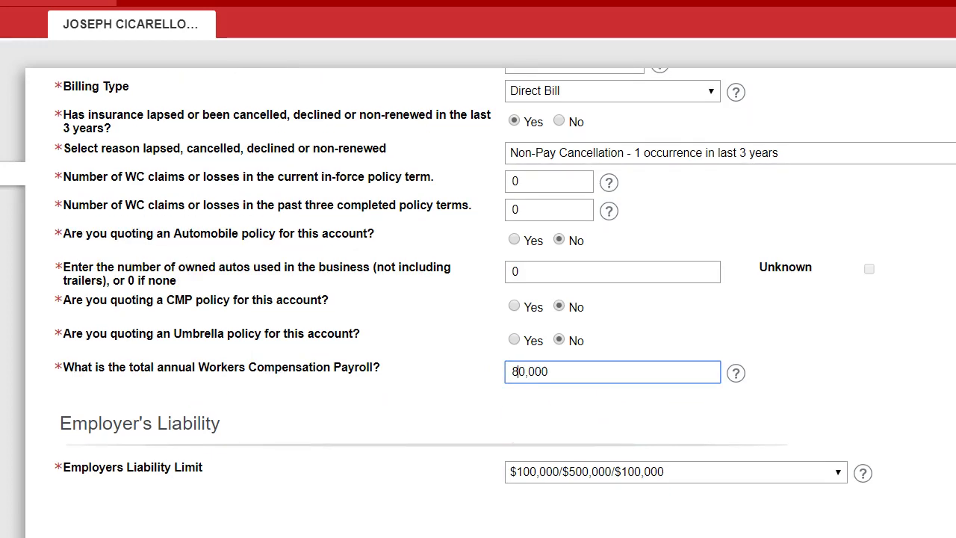
Step: Set Employer's Liability limit to $1,000,000/$1,000,000/$1,000,000 and review its help explanation
{"action": "left_click", "coordinate": [623, 499]}
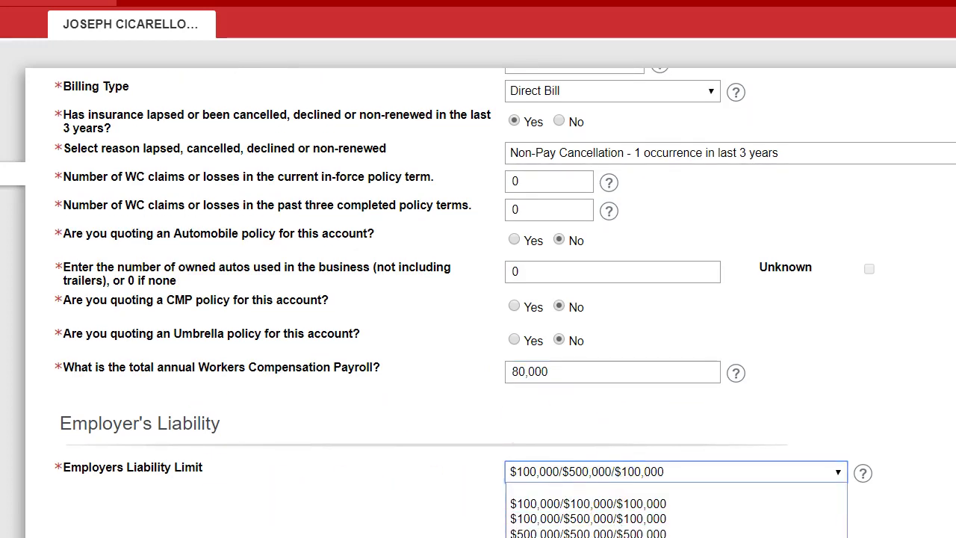
{"action": "left_click", "coordinate": [587, 536]}
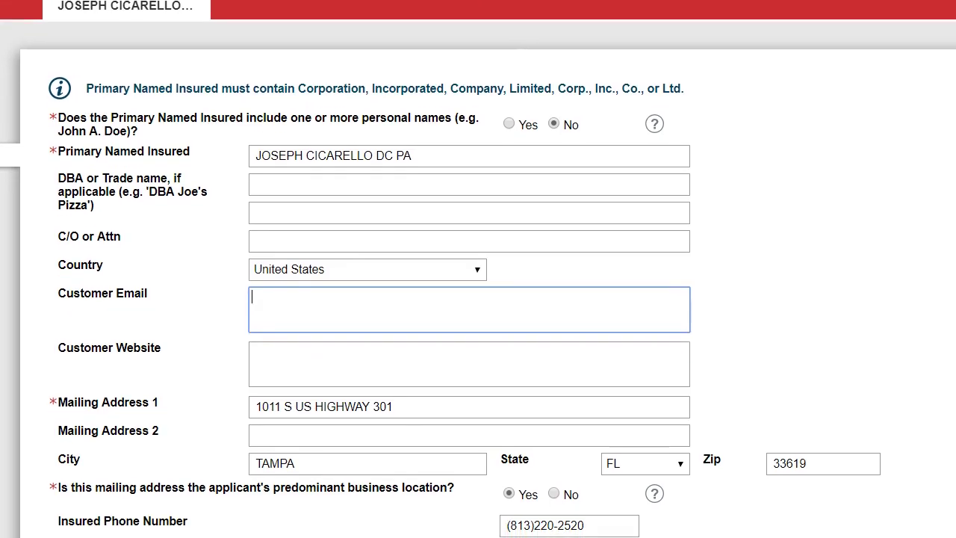
{"action": "scroll", "coordinate": [678, 279], "scroll_direction": "down", "scroll_amount": 7}
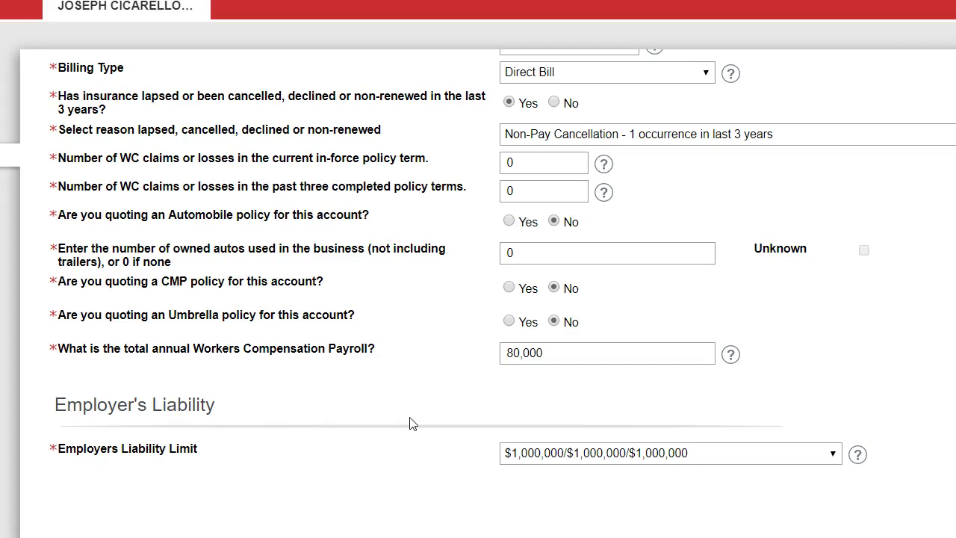
{"action": "left_click", "coordinate": [531, 458]}
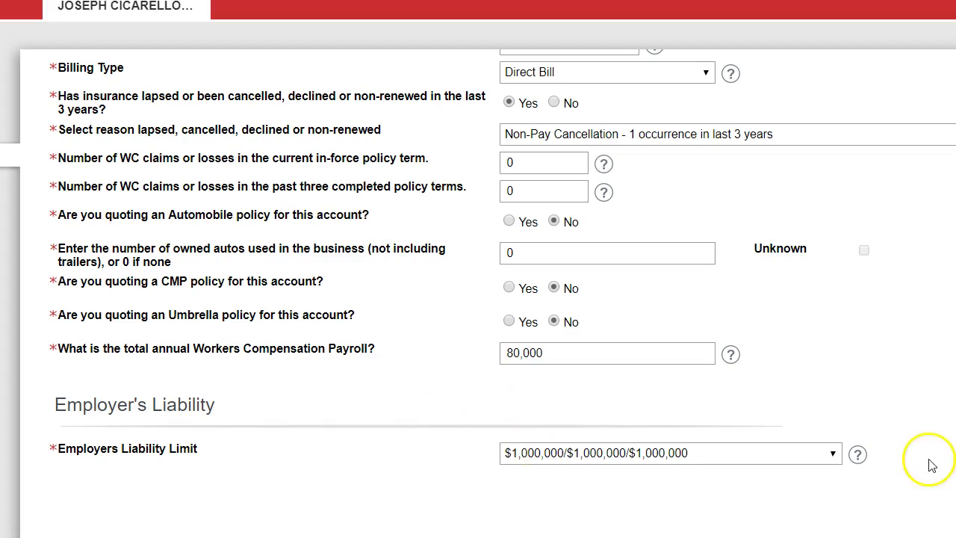
{"action": "left_click", "coordinate": [857, 454]}
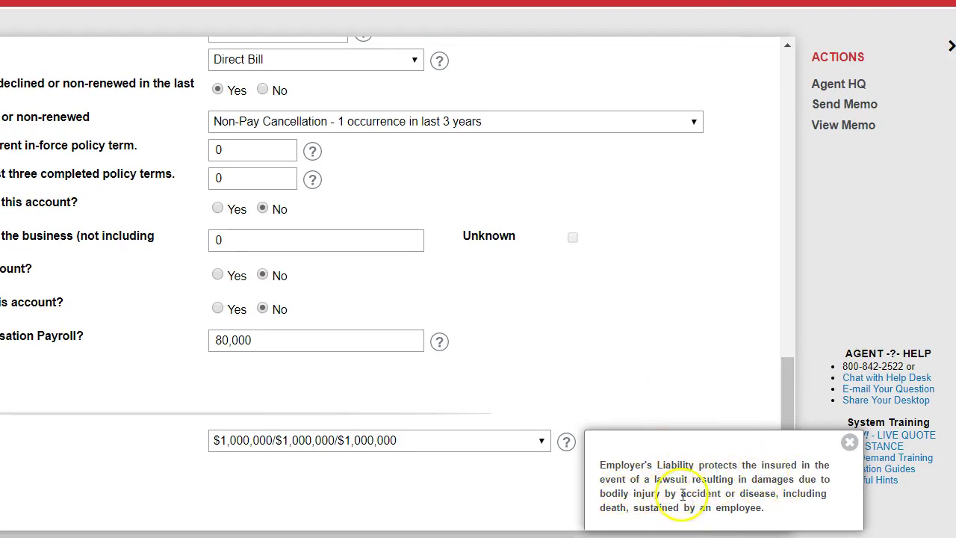
{"action": "scroll", "coordinate": [692, 490], "scroll_direction": "down", "scroll_amount": 1}
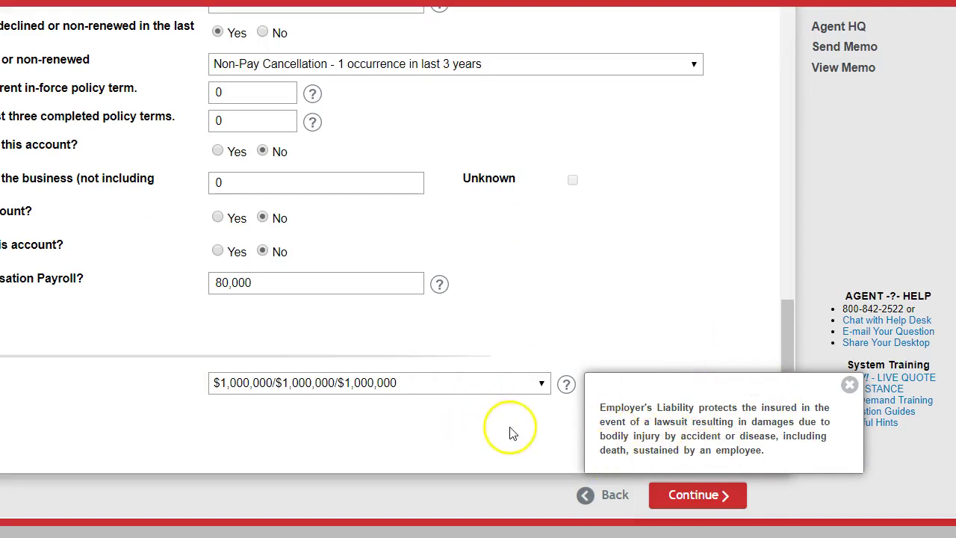
{"action": "left_click", "coordinate": [849, 384]}
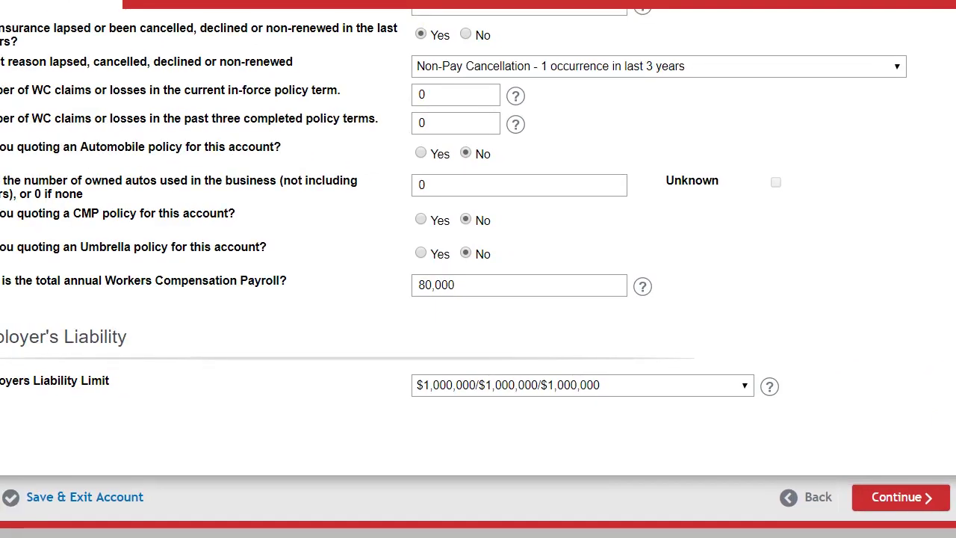
Step: Continue to underwriting questions, confirm eligibility, and answer Yes to covering all states
{"action": "left_click", "coordinate": [859, 500]}
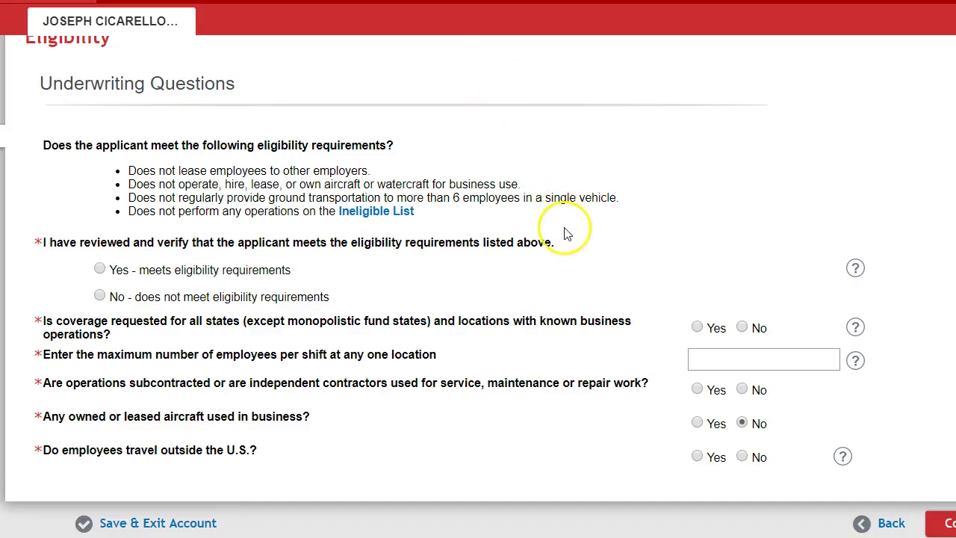
{"action": "left_click", "coordinate": [102, 258]}
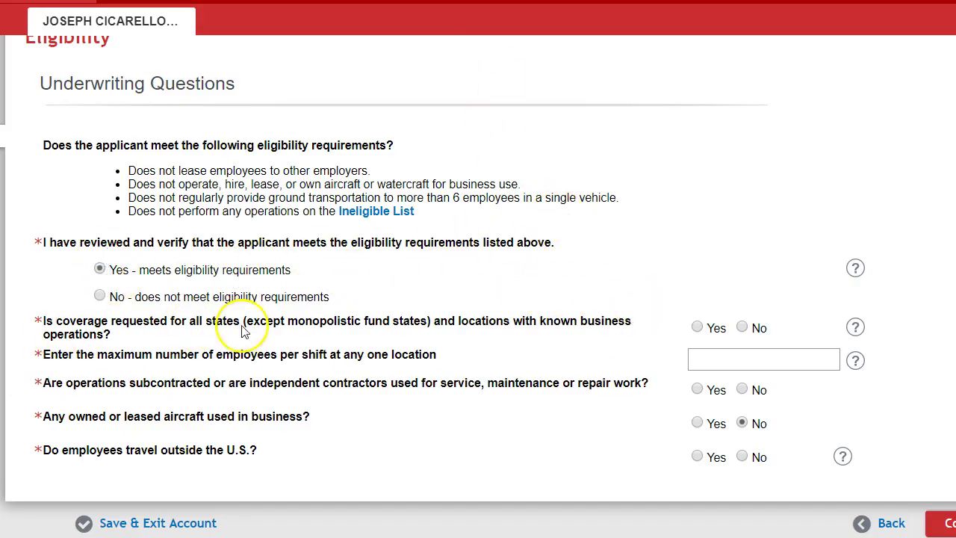
{"action": "left_click", "coordinate": [698, 326]}
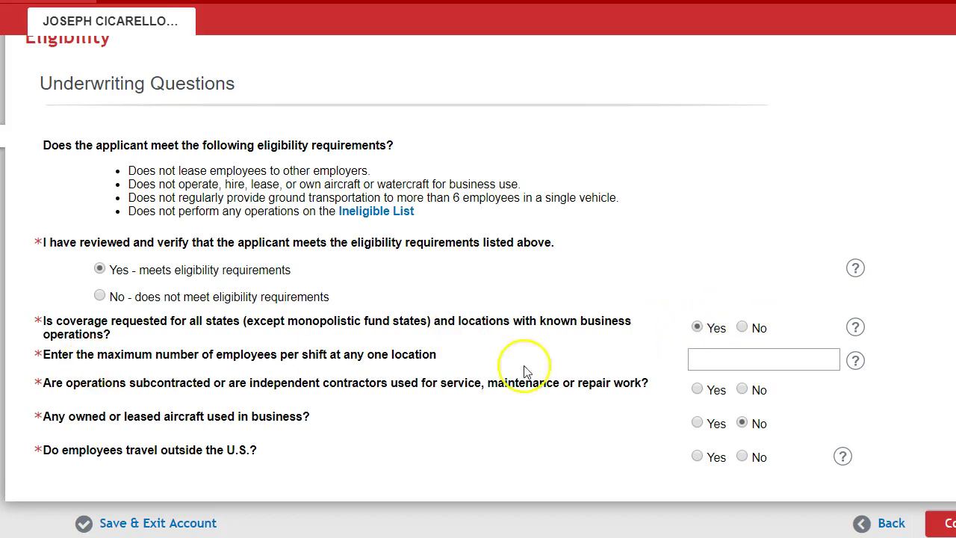
Step: Enter 3 maximum employees per shift, answer No to subcontractors and foreign travel, and submit
{"action": "left_click", "coordinate": [699, 357]}
{"action": "type", "text": "3"}
{"action": "scroll", "coordinate": [687, 336], "scroll_direction": "down", "scroll_amount": 1}
{"action": "left_click", "coordinate": [741, 378]}
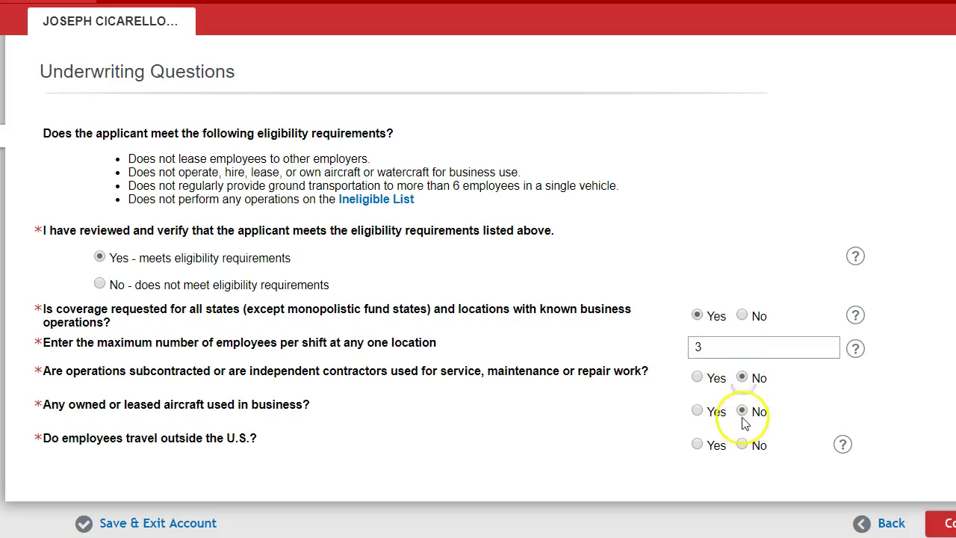
{"action": "left_click", "coordinate": [740, 448]}
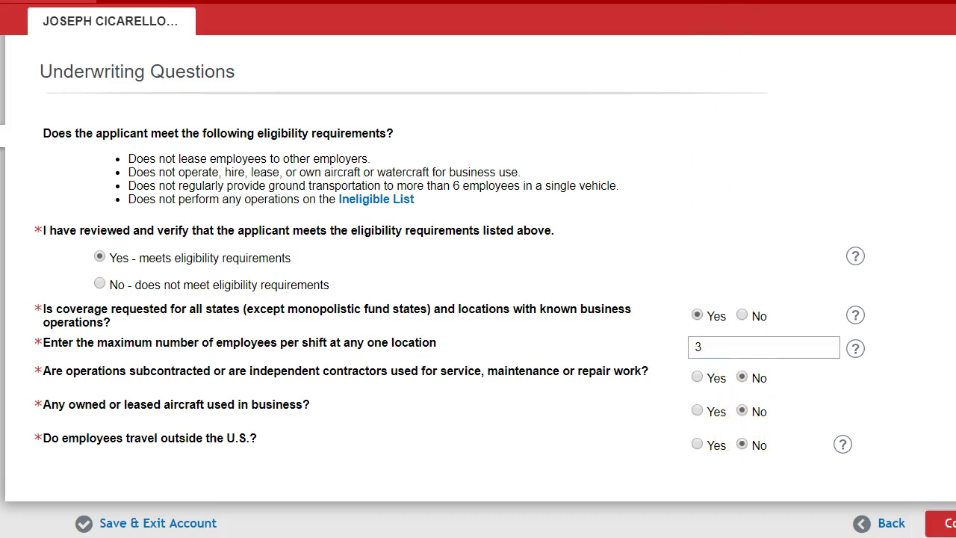
{"action": "left_click", "coordinate": [944, 523]}
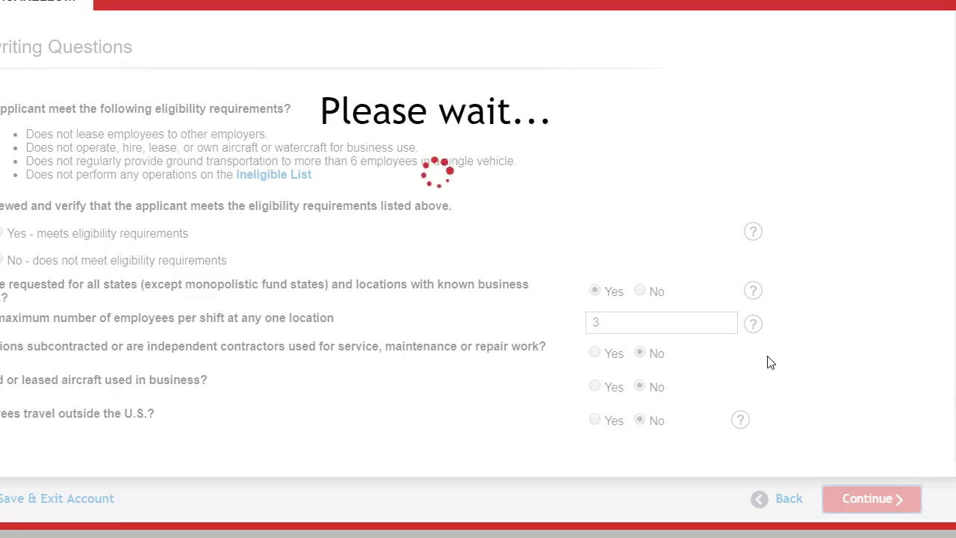
Step: Accept the Florida officer answers and 'Not Available' mod status, then continue
{"action": "left_click", "coordinate": [775, 353]}
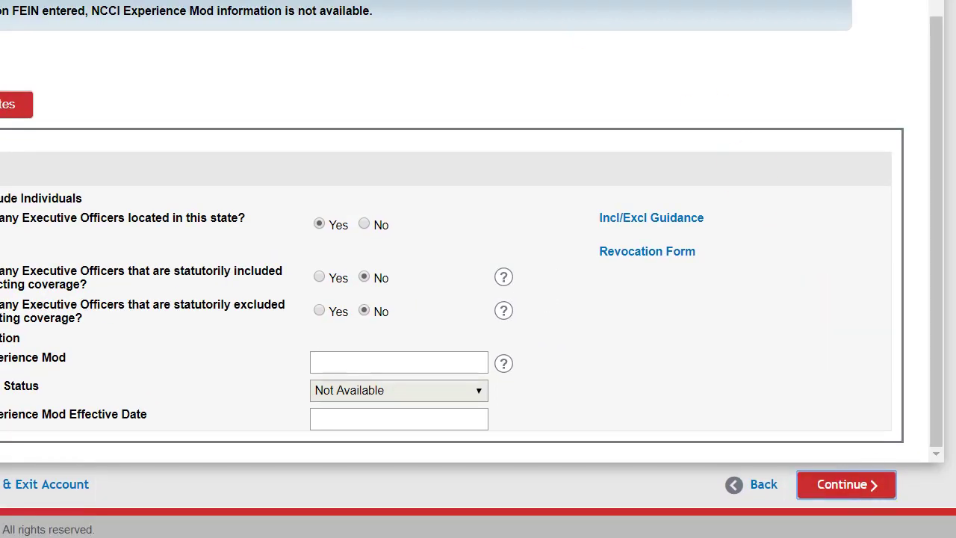
{"action": "left_click", "coordinate": [842, 483]}
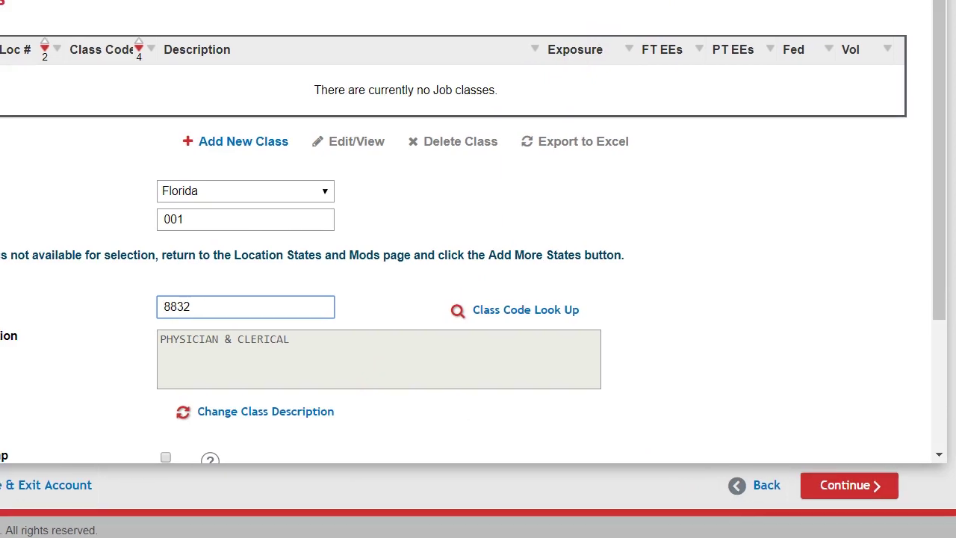
Step: Enter 80,000 payroll and 1 part-time employee for class 8832, then rate the quote
{"action": "scroll", "coordinate": [651, 184], "scroll_direction": "down", "scroll_amount": 1}
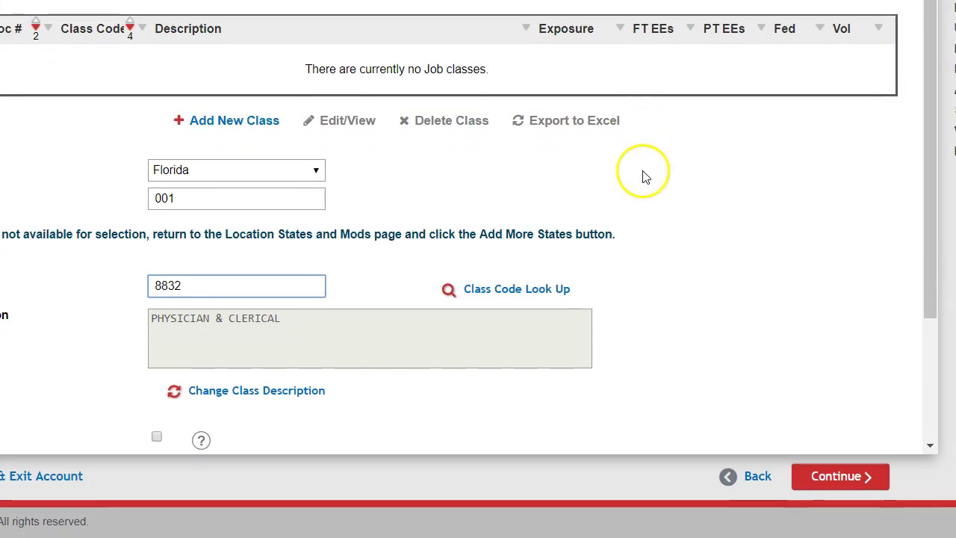
{"action": "scroll", "coordinate": [646, 177], "scroll_direction": "down", "scroll_amount": 3}
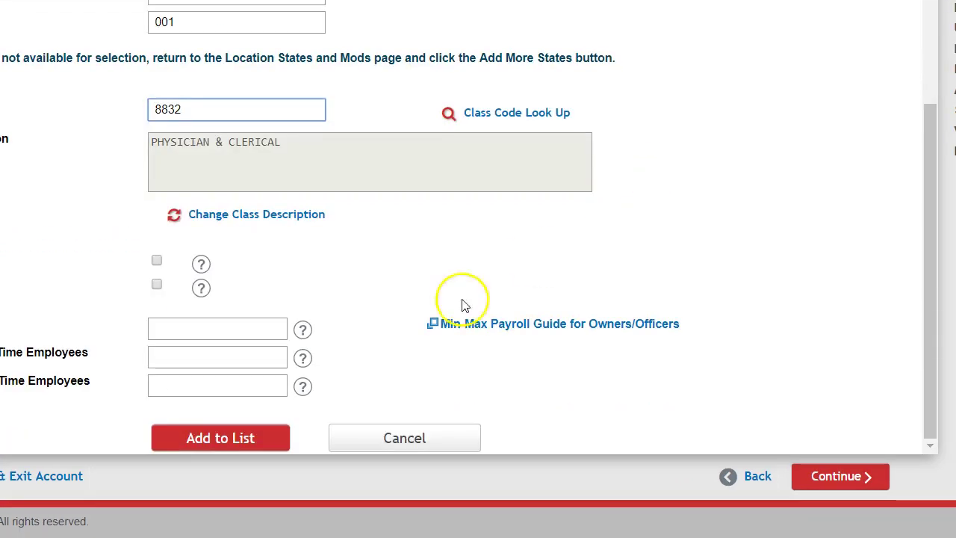
{"action": "left_click", "coordinate": [282, 336]}
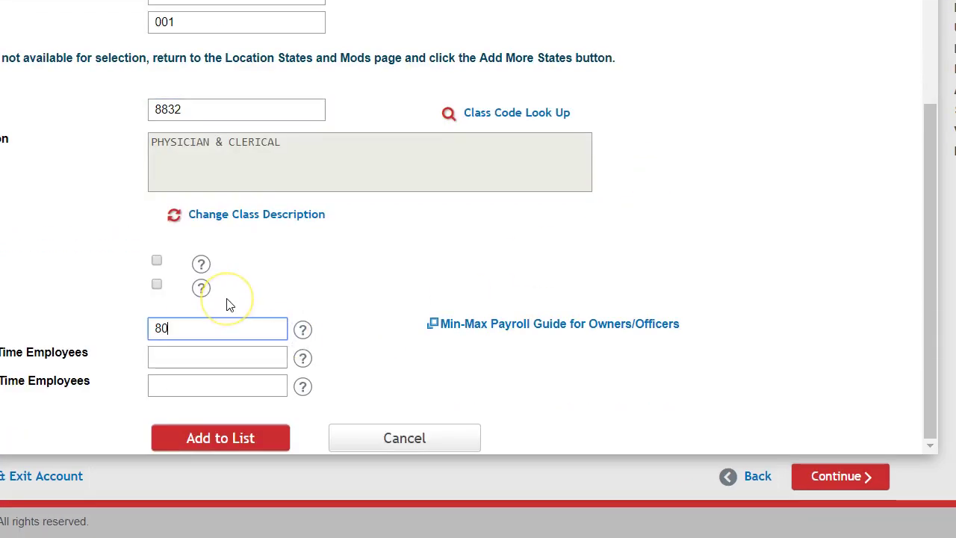
{"action": "left_click", "coordinate": [231, 358]}
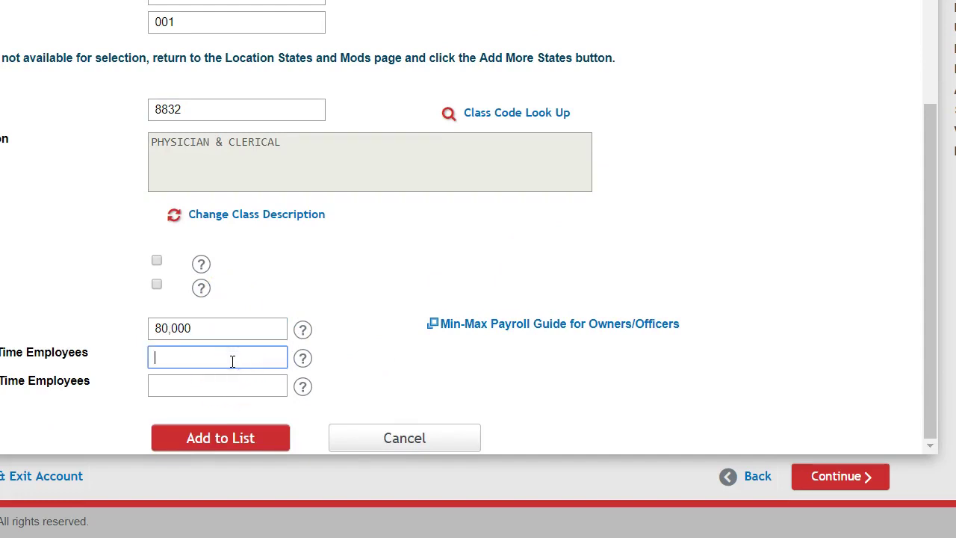
{"action": "left_click", "coordinate": [228, 386]}
{"action": "type", "text": "1"}
{"action": "left_click", "coordinate": [824, 478]}
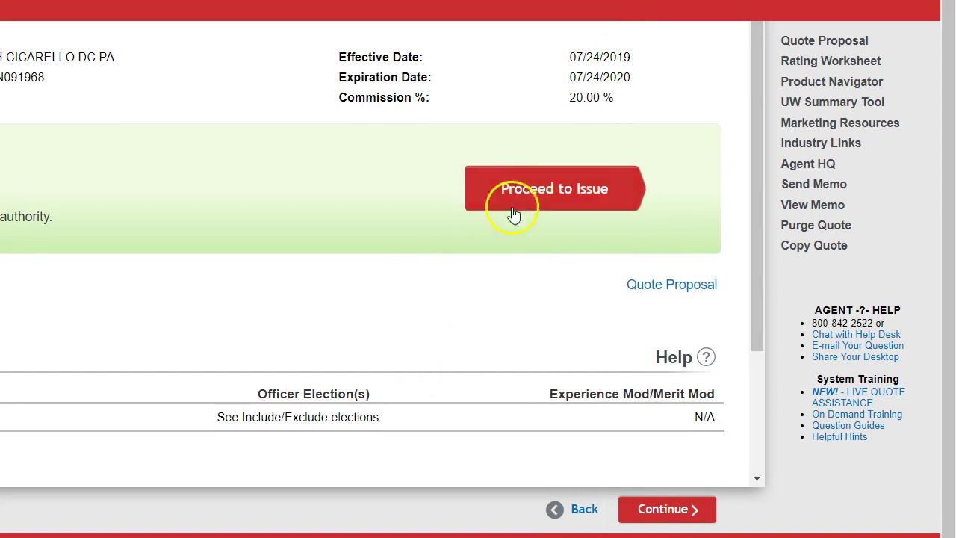
Step: Generate the Quote Proposal and open the downloaded WCompQuoteProp RTF file in Word
{"action": "left_click", "coordinate": [655, 288]}
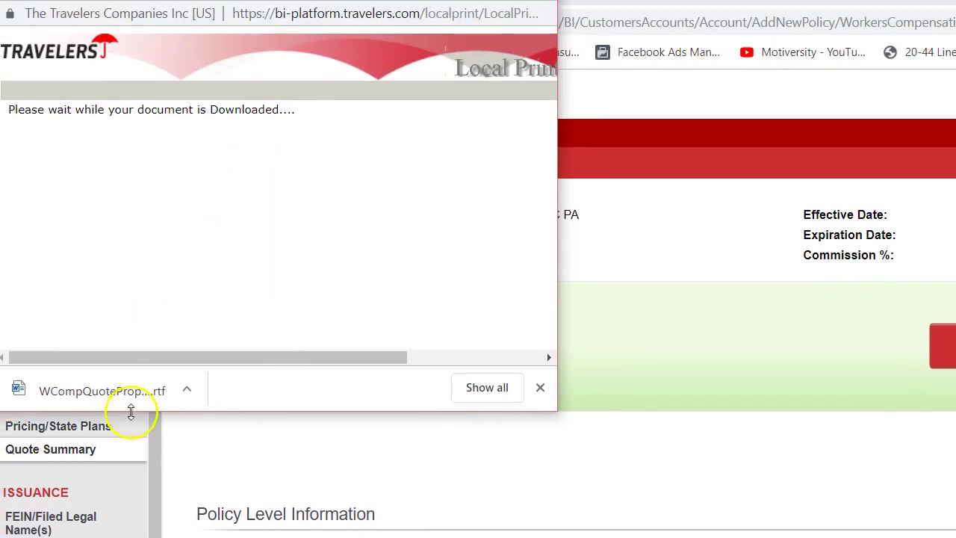
{"action": "left_click", "coordinate": [128, 391]}
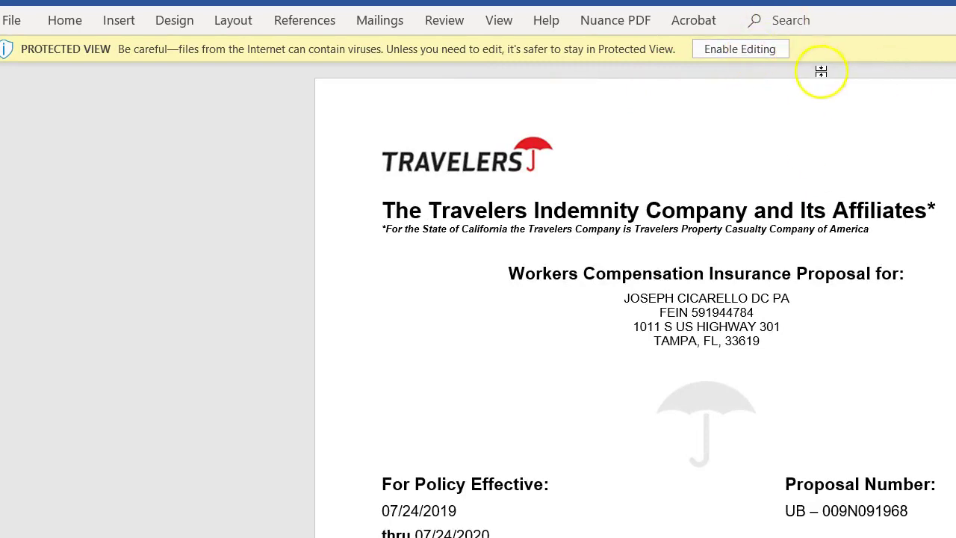
Step: Enable editing and scroll to page 3's State Premium Schedule showing the $592 total
{"action": "left_click", "coordinate": [752, 51]}
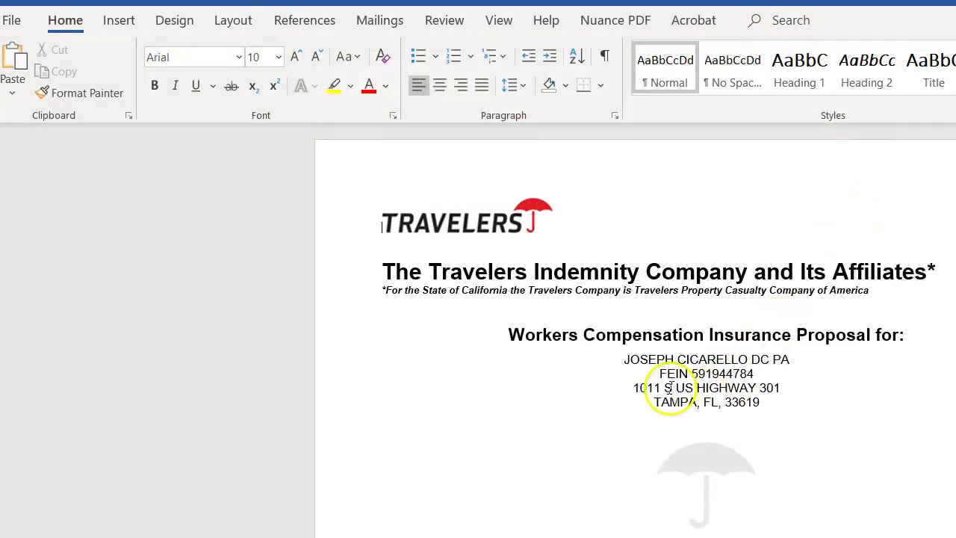
{"action": "scroll", "coordinate": [778, 376], "scroll_direction": "down", "scroll_amount": 3}
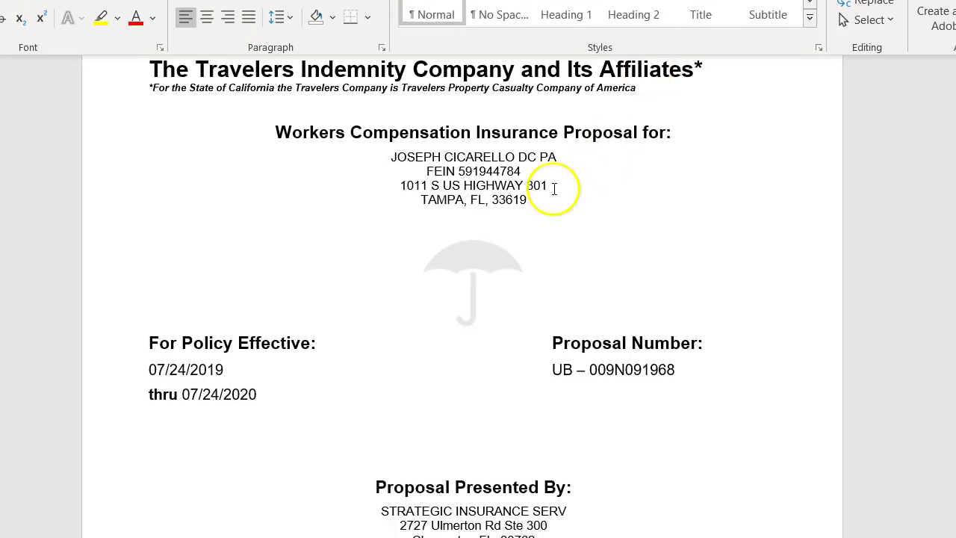
{"action": "scroll", "coordinate": [654, 264], "scroll_direction": "up", "scroll_amount": 3}
{"action": "scroll", "coordinate": [271, 267], "scroll_direction": "down", "scroll_amount": 10}
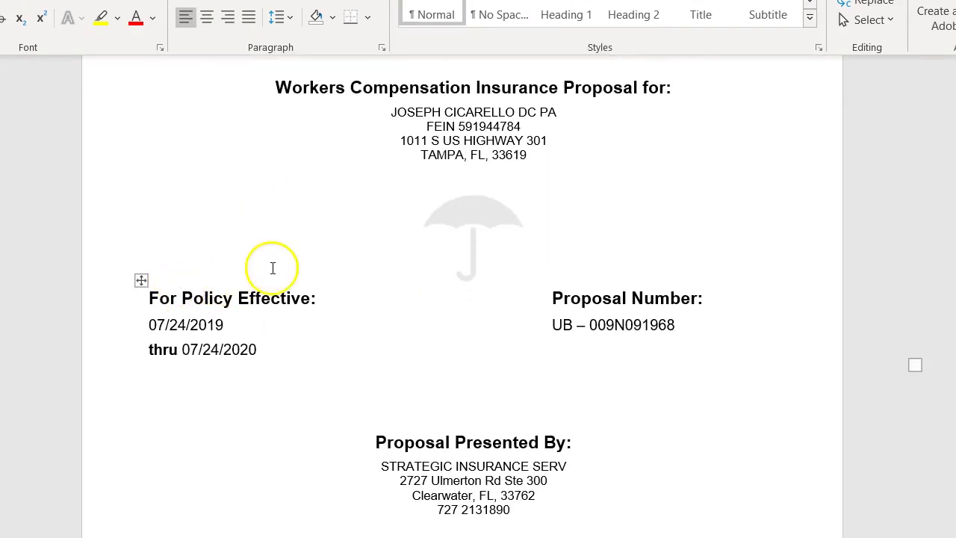
{"action": "scroll", "coordinate": [273, 269], "scroll_direction": "down", "scroll_amount": 13}
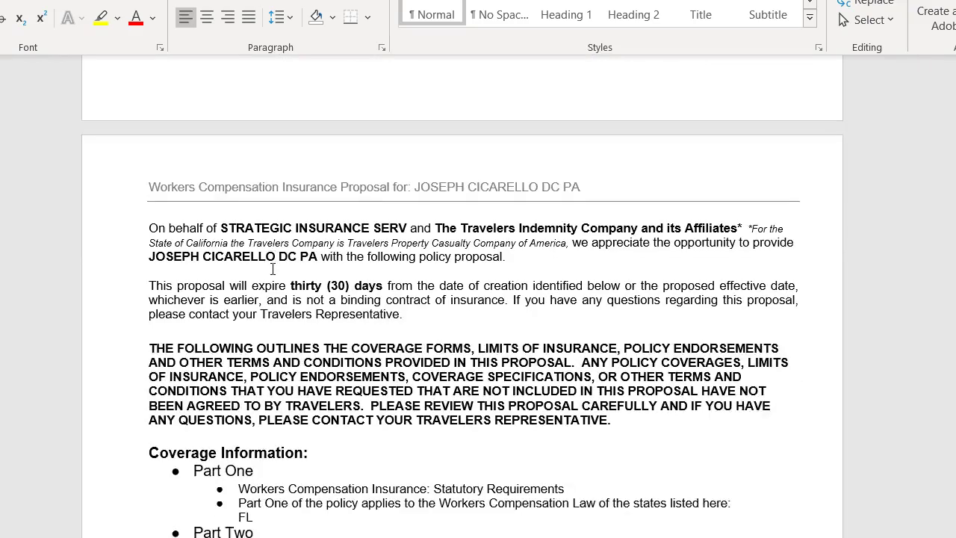
{"action": "scroll", "coordinate": [273, 269], "scroll_direction": "down", "scroll_amount": 11}
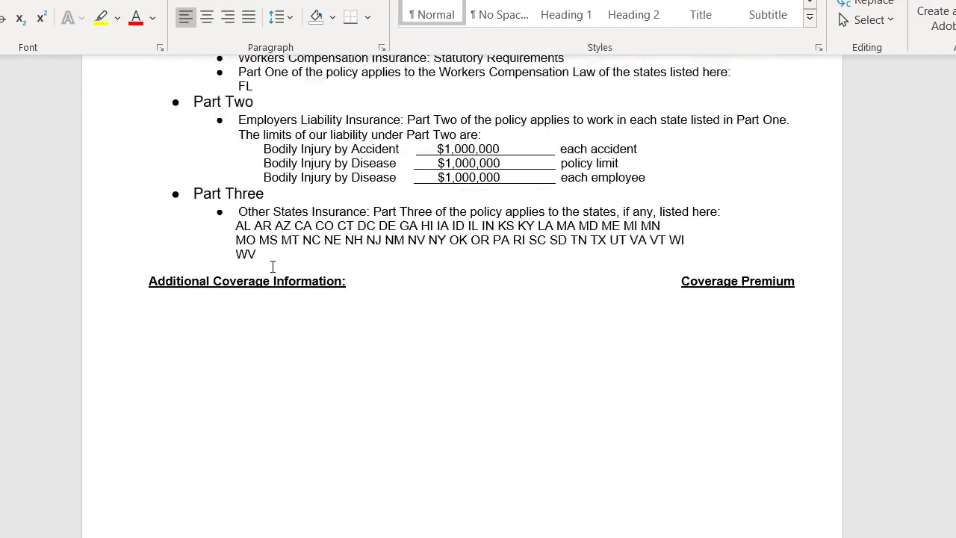
{"action": "scroll", "coordinate": [271, 268], "scroll_direction": "down", "scroll_amount": 8}
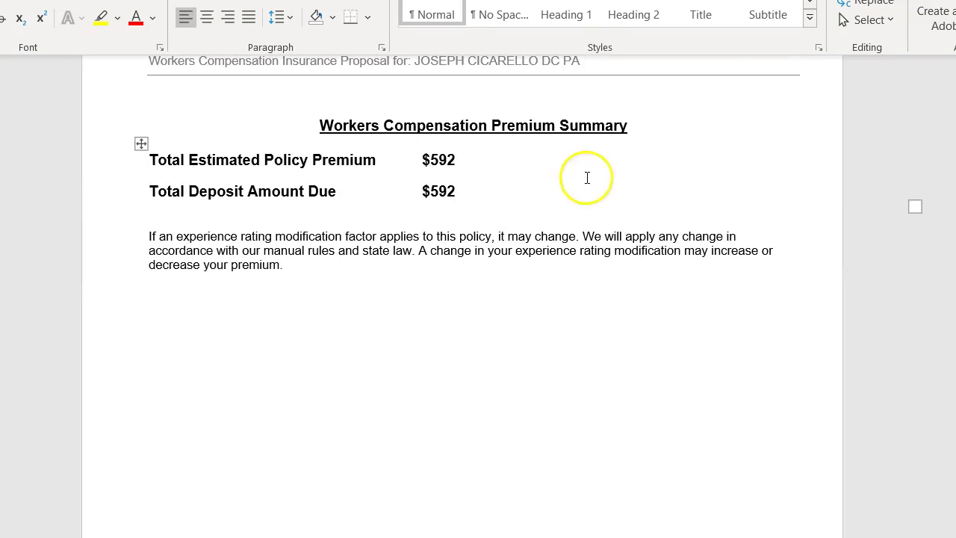
{"action": "scroll", "coordinate": [450, 234], "scroll_direction": "up", "scroll_amount": 13}
{"action": "scroll", "coordinate": [449, 233], "scroll_direction": "down", "scroll_amount": 16}
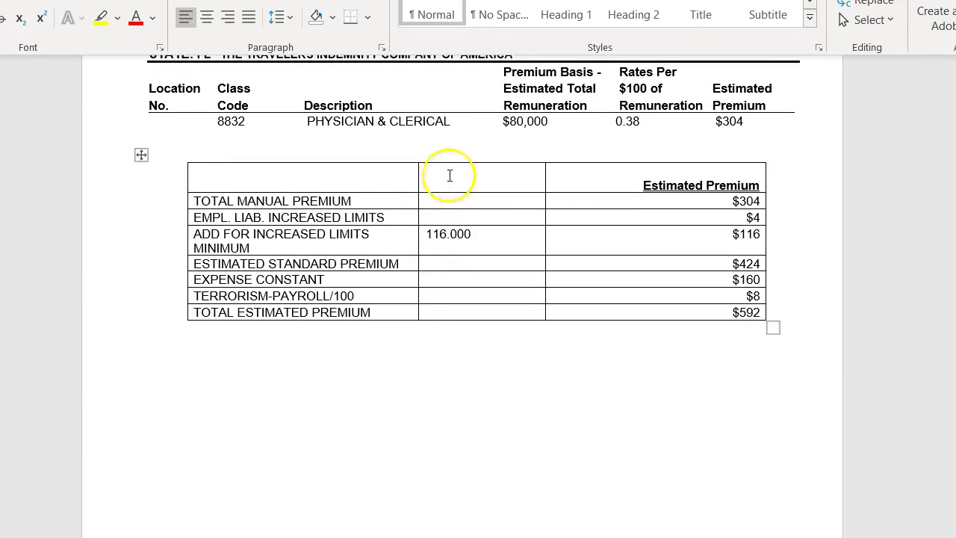
{"action": "scroll", "coordinate": [395, 150], "scroll_direction": "down", "scroll_amount": 20}
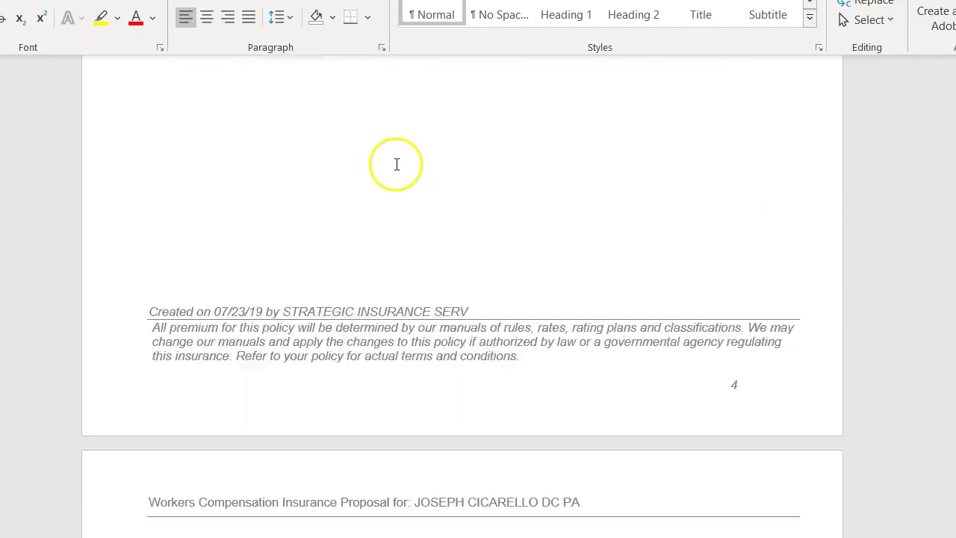
{"action": "scroll", "coordinate": [473, 251], "scroll_direction": "down", "scroll_amount": 20}
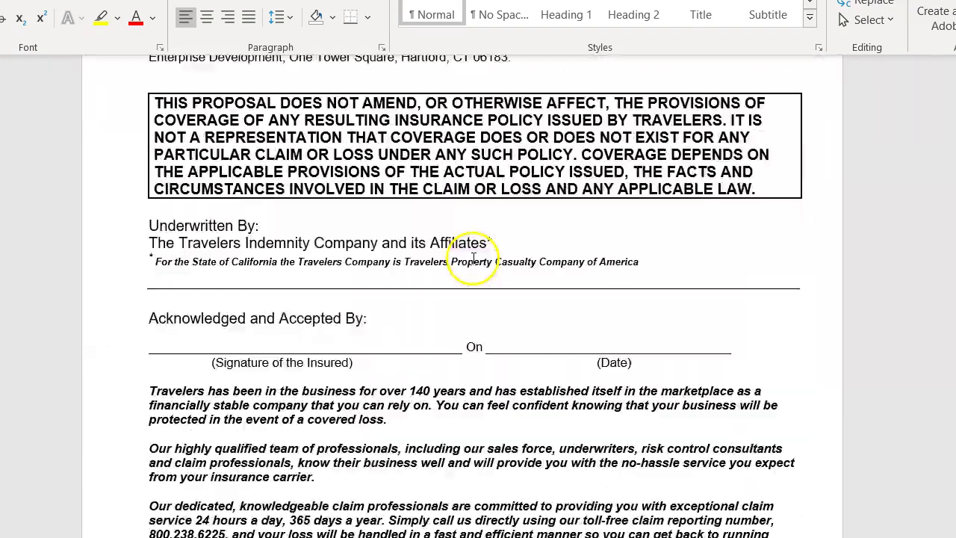
{"action": "scroll", "coordinate": [481, 258], "scroll_direction": "up", "scroll_amount": 14}
{"action": "scroll", "coordinate": [481, 257], "scroll_direction": "up", "scroll_amount": 20}
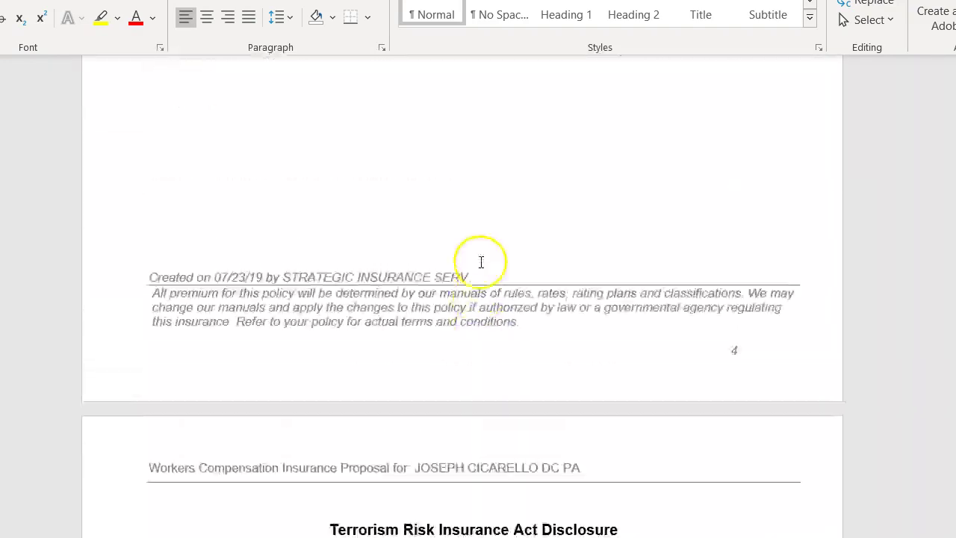
{"action": "scroll", "coordinate": [489, 262], "scroll_direction": "up", "scroll_amount": 2}
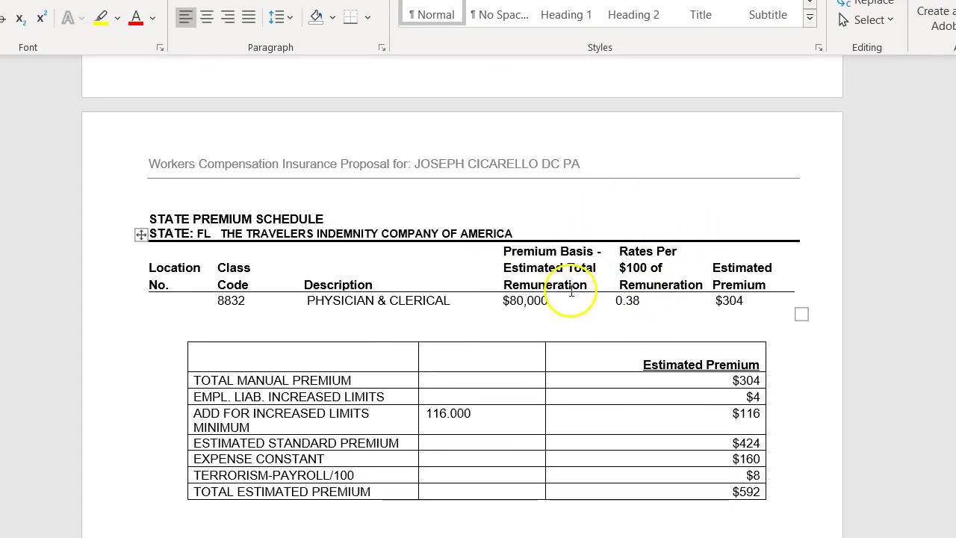
{"action": "scroll", "coordinate": [418, 227], "scroll_direction": "up", "scroll_amount": 7}
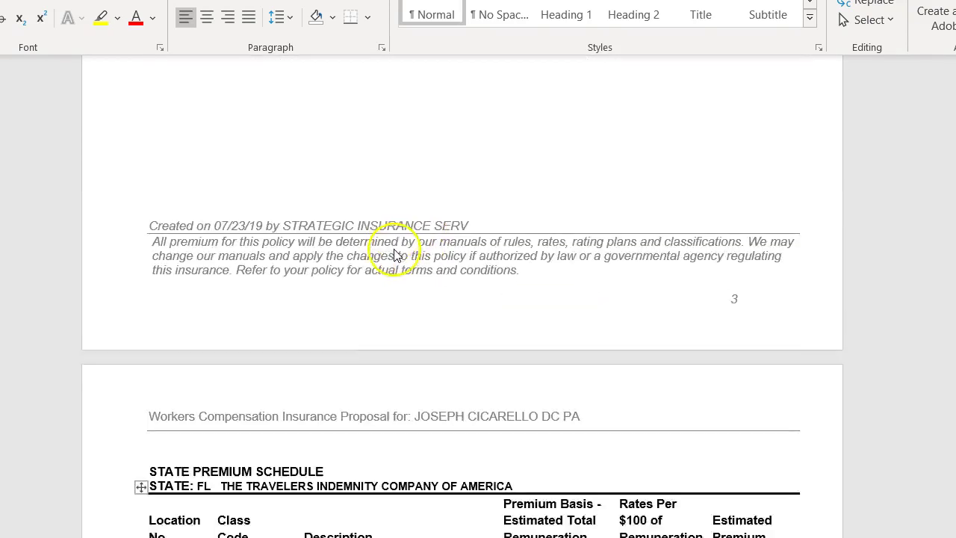
{"action": "scroll", "coordinate": [391, 246], "scroll_direction": "down", "scroll_amount": 6}
{"action": "scroll", "coordinate": [391, 248], "scroll_direction": "down", "scroll_amount": 3}
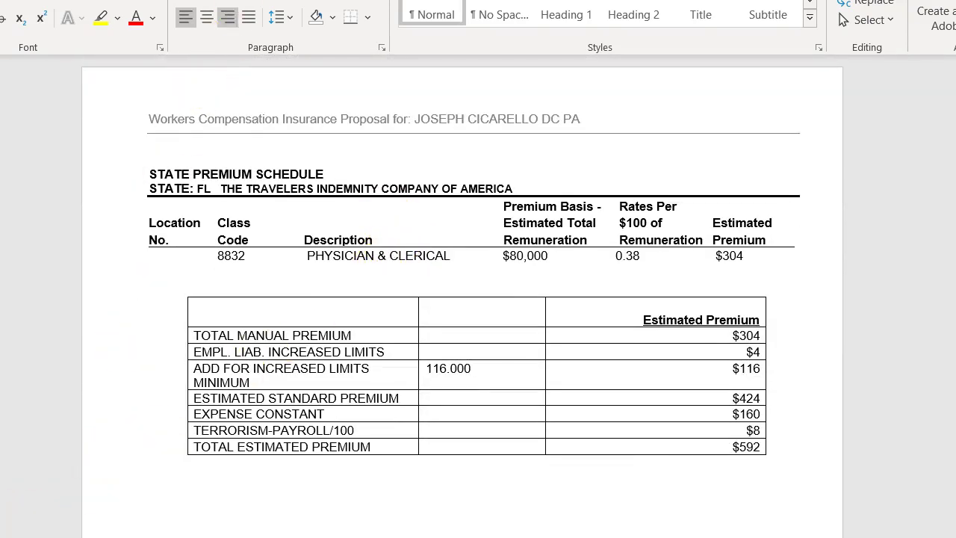